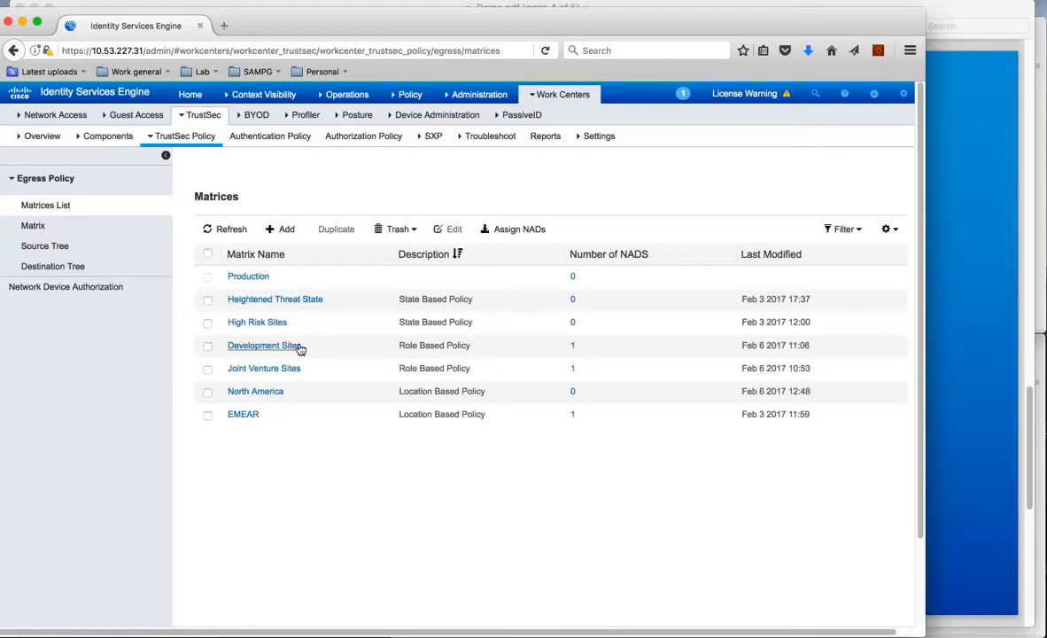
Step: Check which network device is assigned to the Development Sites matrix, and close the assignment dialog
left_click(572, 347)
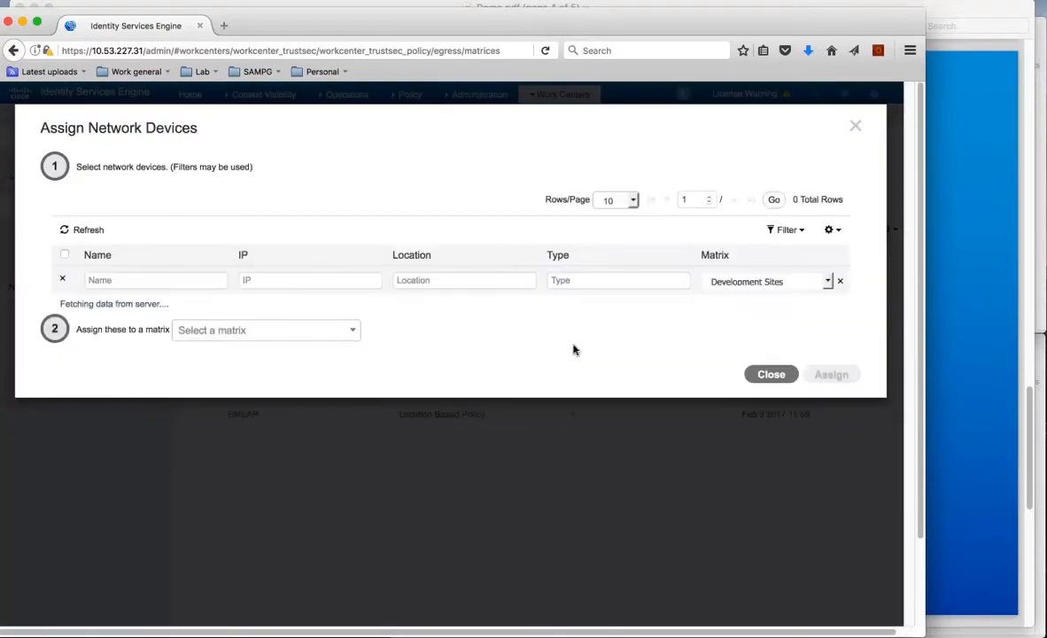
left_click_drag(116, 305, 148, 306)
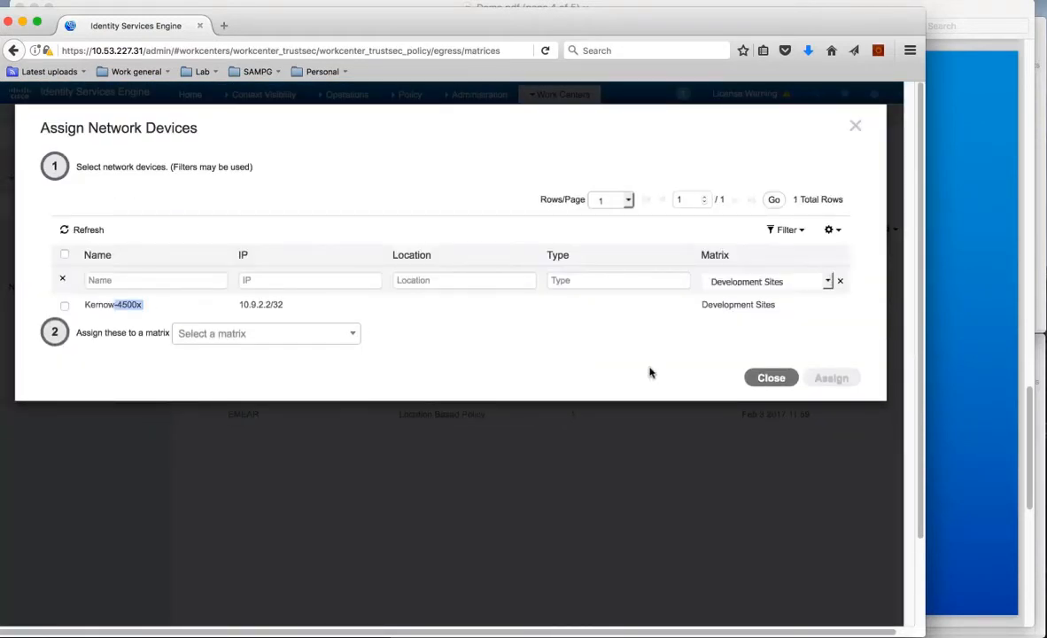
left_click(763, 385)
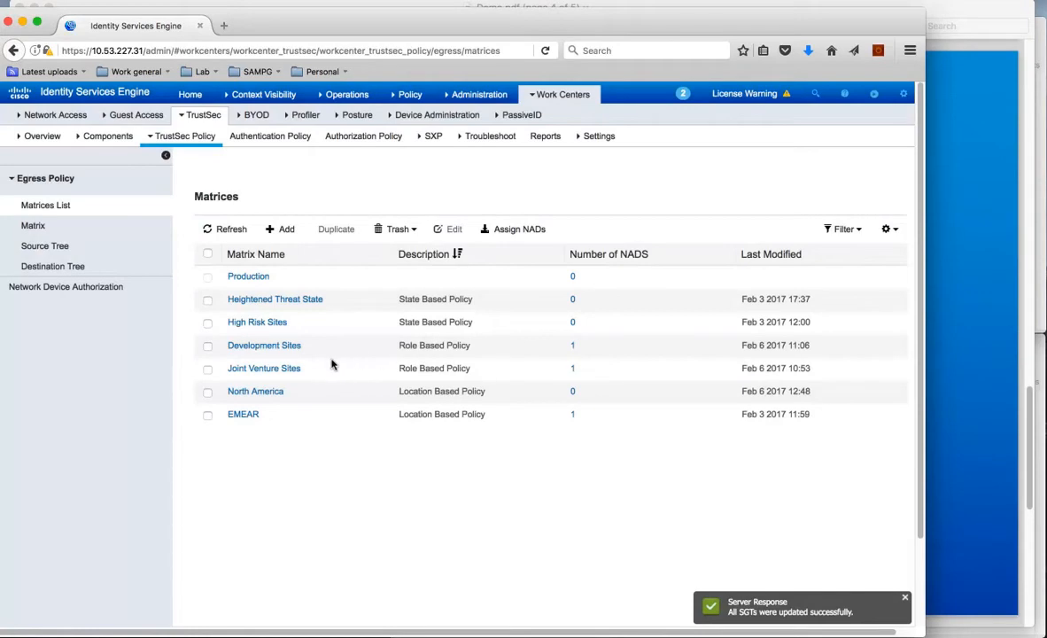
Step: Check which network device is assigned to the Joint Venture Sites matrix, and close the assignment dialog
left_click(573, 369)
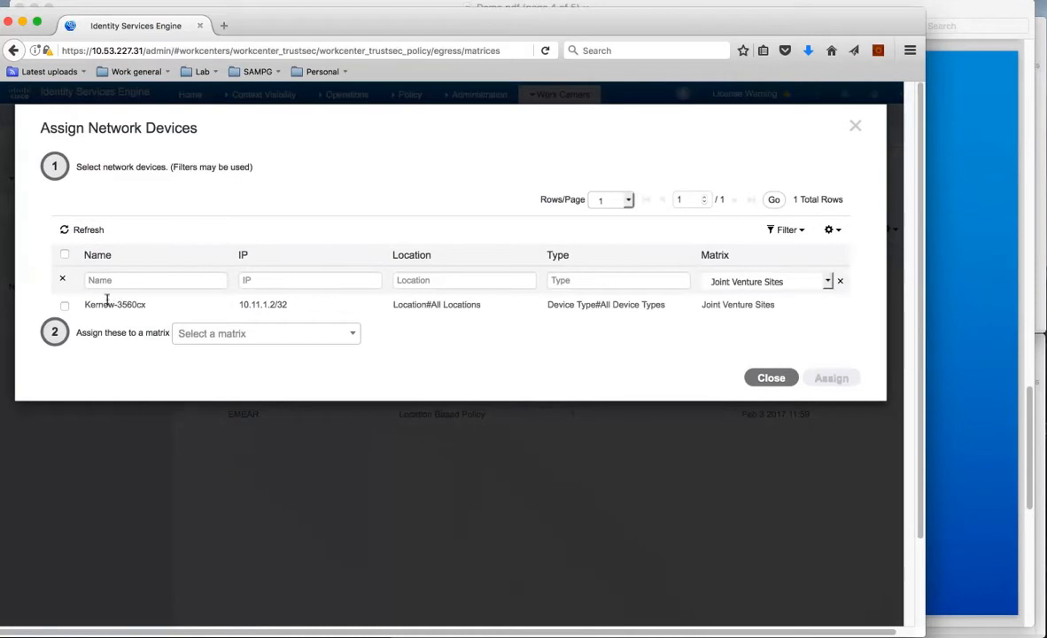
left_click_drag(113, 305, 147, 306)
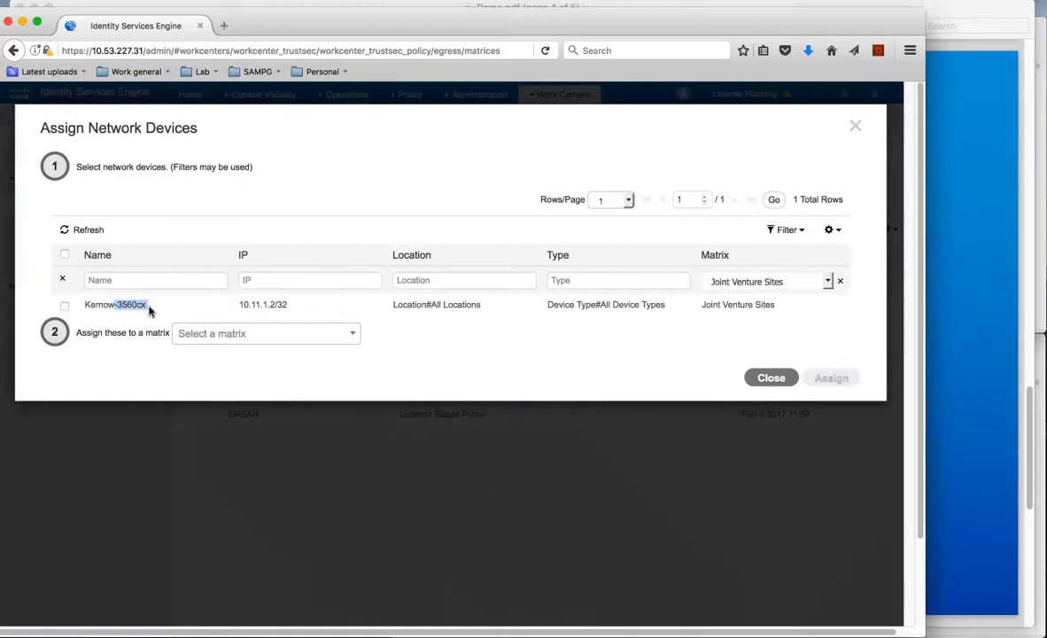
left_click(771, 378)
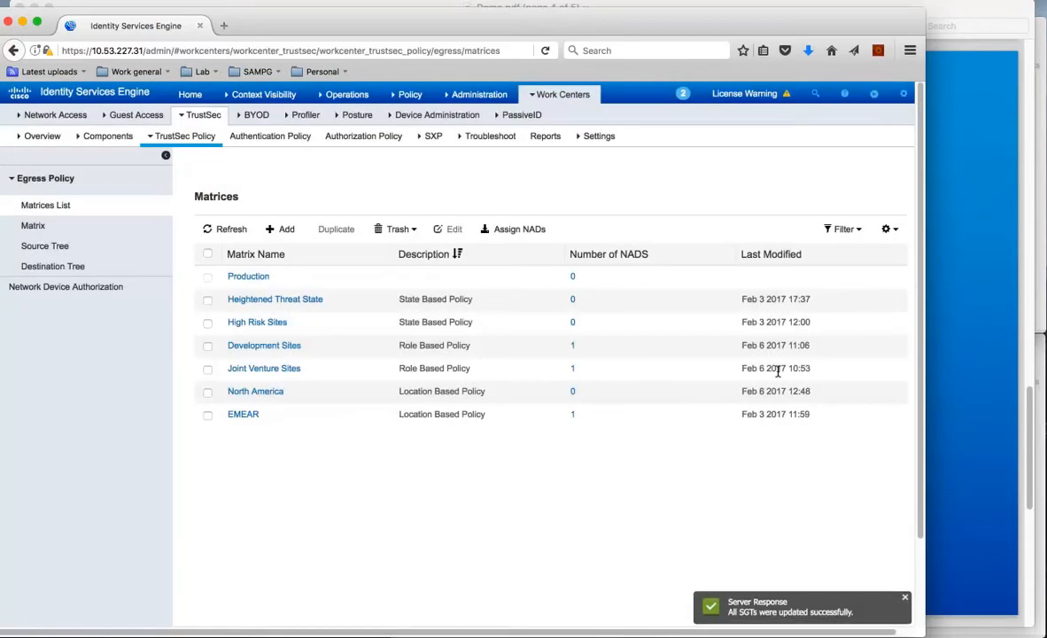
Step: Open the Development Sites matrix and compare its entries with the output of "show cts role-based permissions" in the 4500x-Dev terminal
left_click(272, 352)
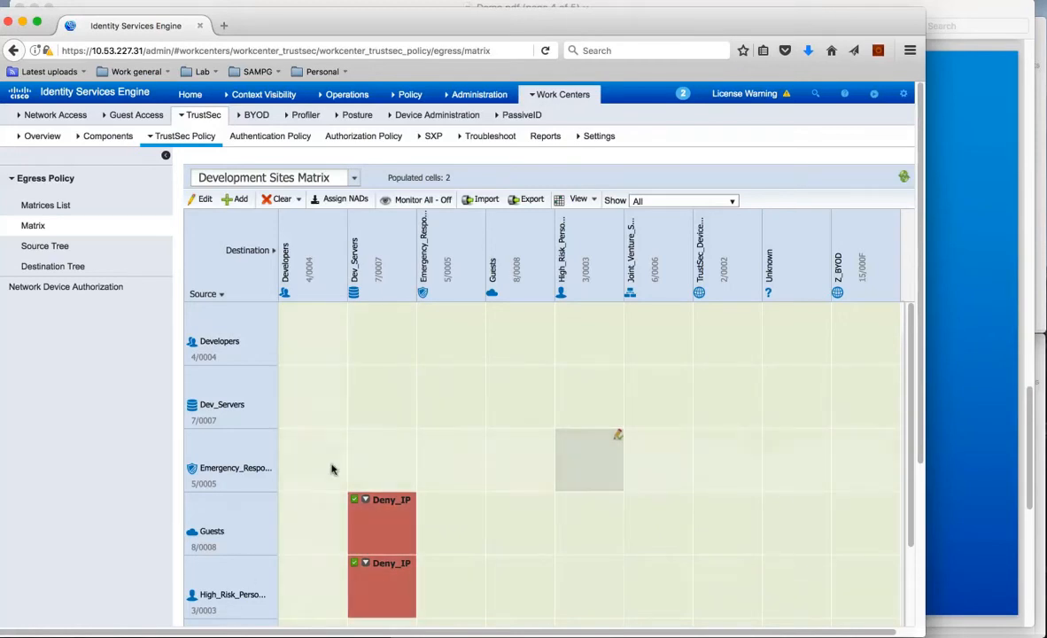
mouse_move(390, 543)
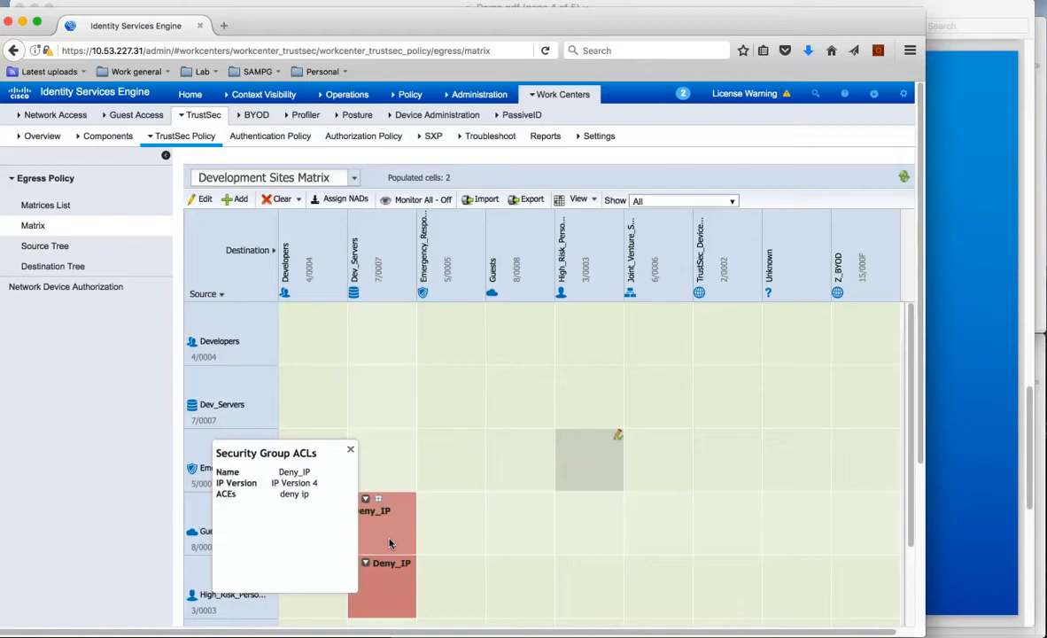
left_click(1036, 226)
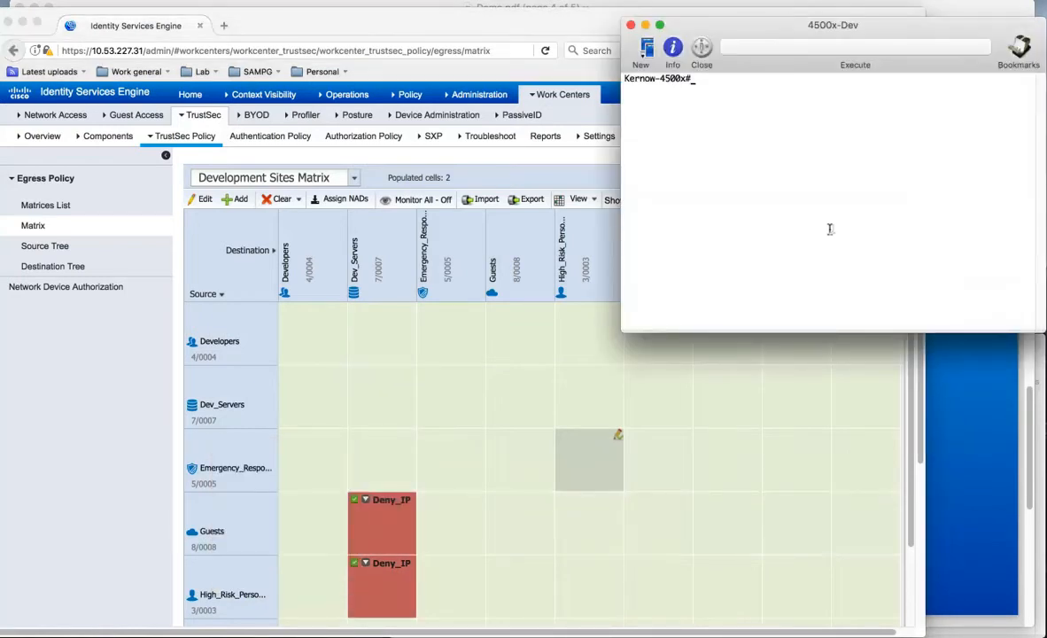
type("show cts role-based permissions")
key("Return")
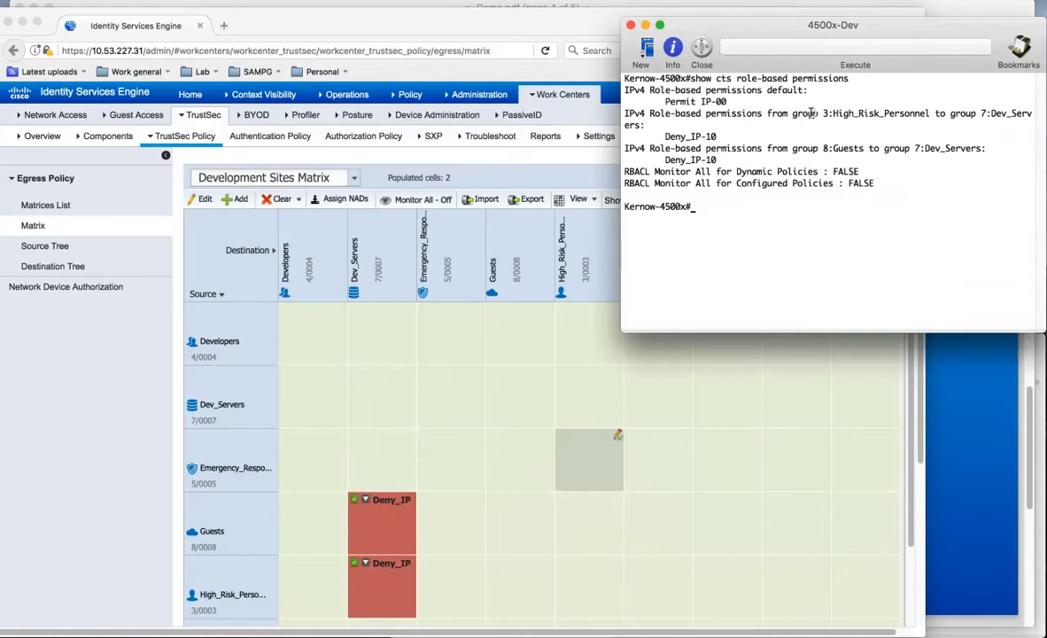
left_click_drag(808, 114, 1007, 114)
left_click_drag(823, 148, 953, 148)
double_click(667, 159)
left_click(667, 159)
Step: Return to the Identity Services Engine browser window and display the Joint Venture Sites matrix
left_click(267, 226)
left_click(354, 178)
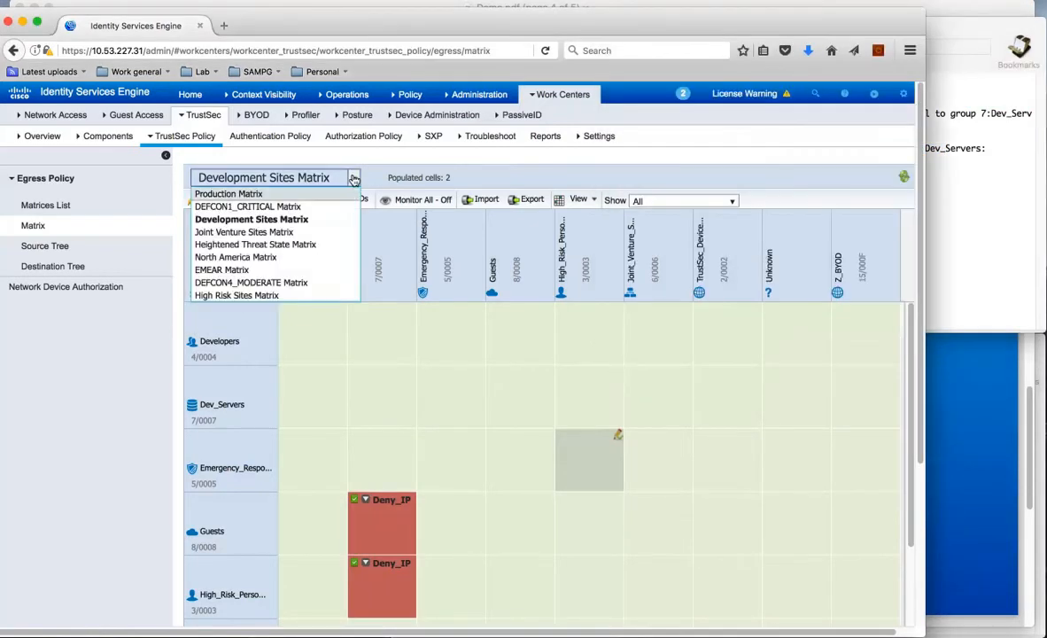
left_click(278, 232)
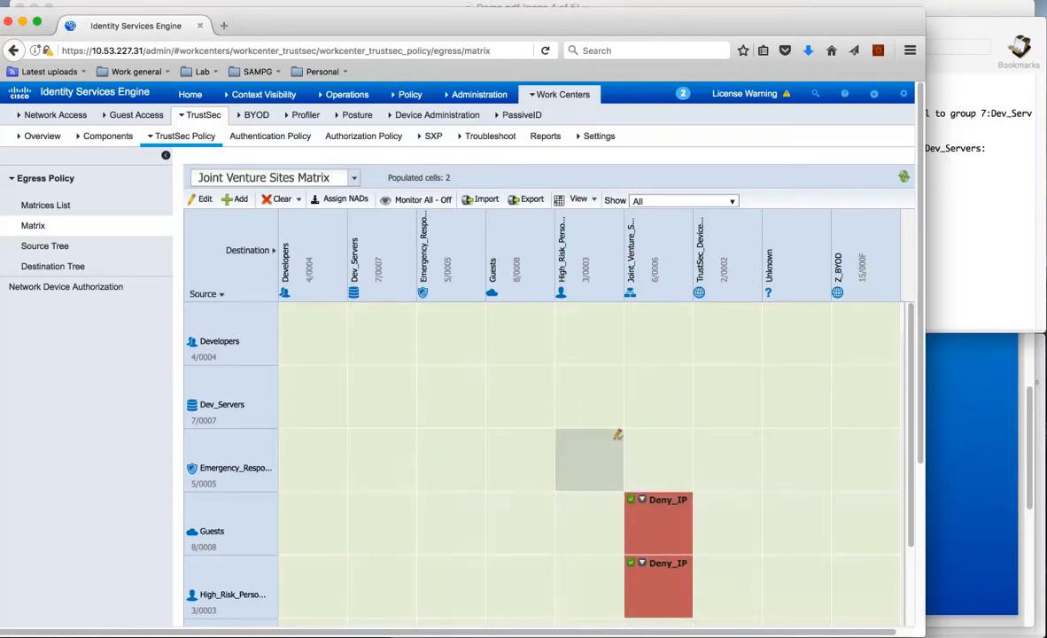
Step: Switch to the 3560-CX-JV terminal, run "show cts role-based perm" and examine the High_Risk_Personnel and Guests policies to Joint_Venture_Services
left_click(1041, 449)
key("Return")
key("Return")
type("show cts role-based perm")
key("Return")
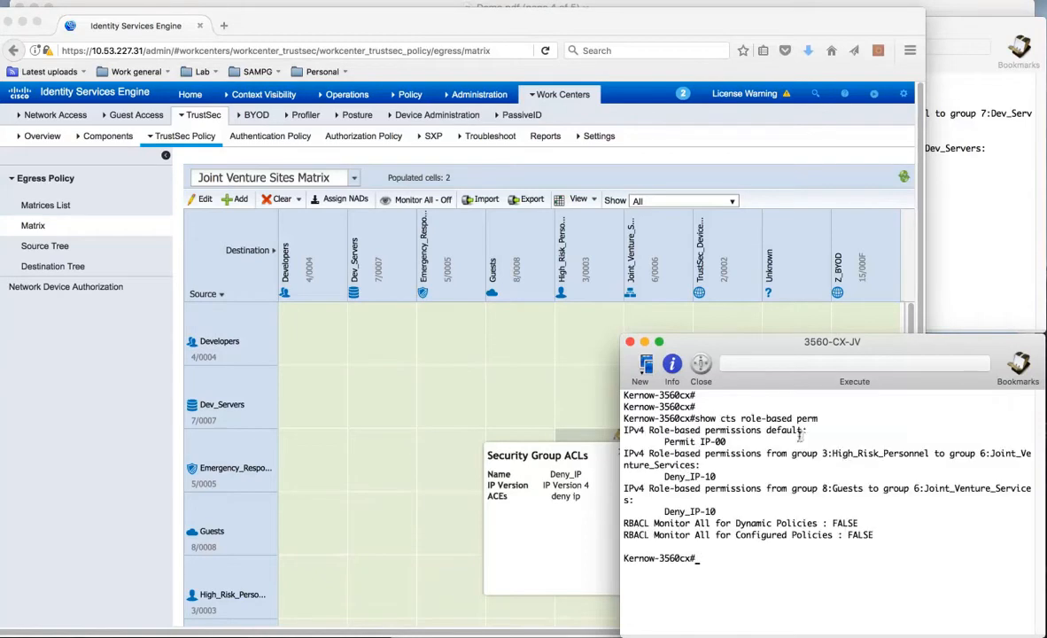
left_click_drag(818, 488, 941, 495)
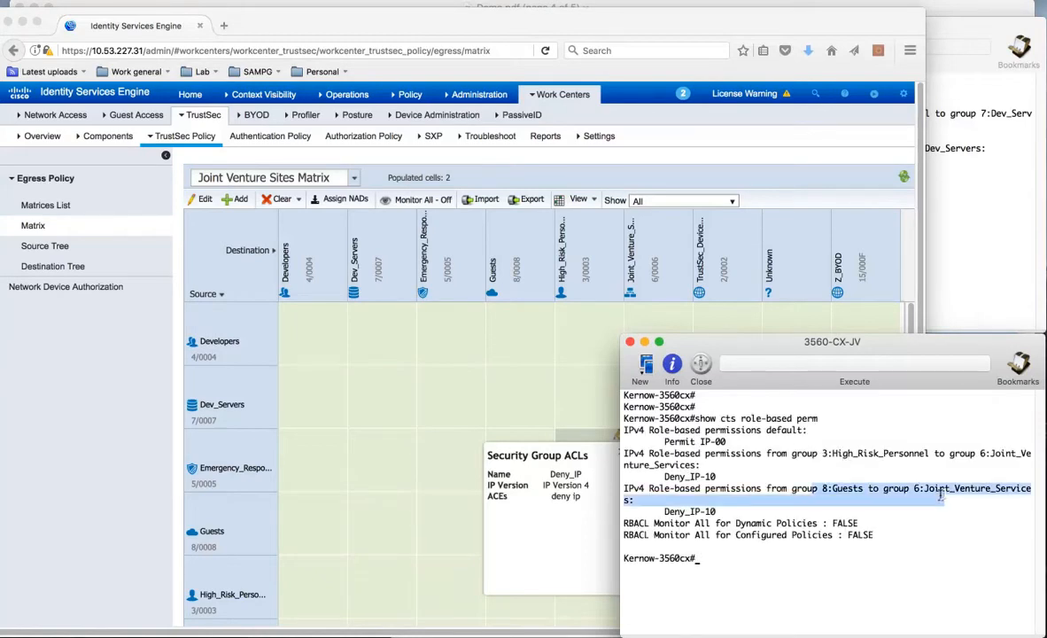
left_click(814, 452)
left_click_drag(816, 452, 1000, 454)
left_click_drag(732, 477, 652, 476)
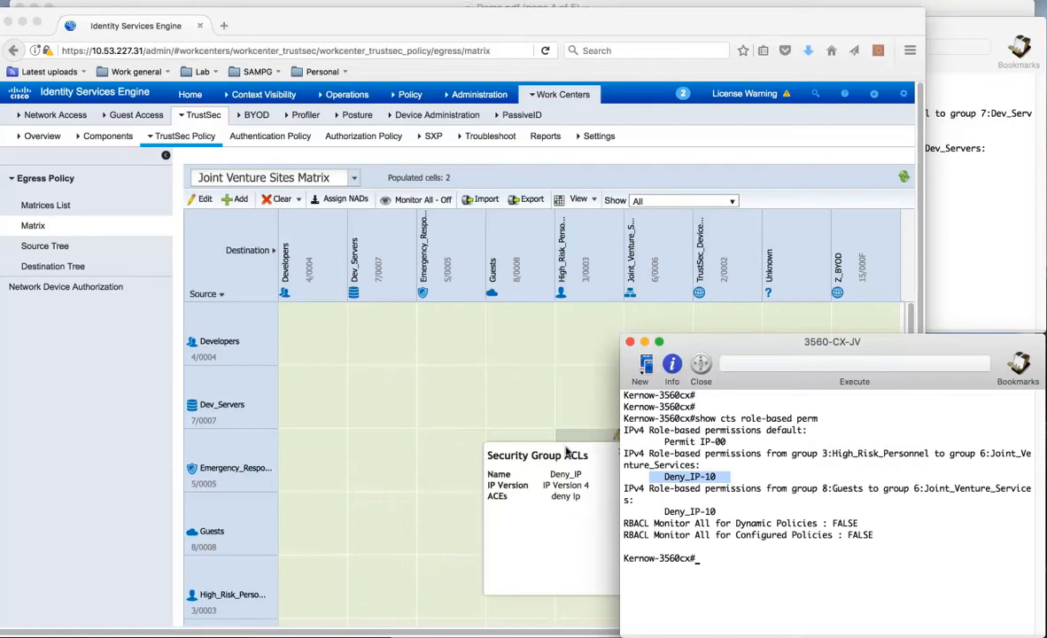
Step: Return to the browser and open the Heightened Threat State matrix from the list of matrices to review its entries
left_click(441, 406)
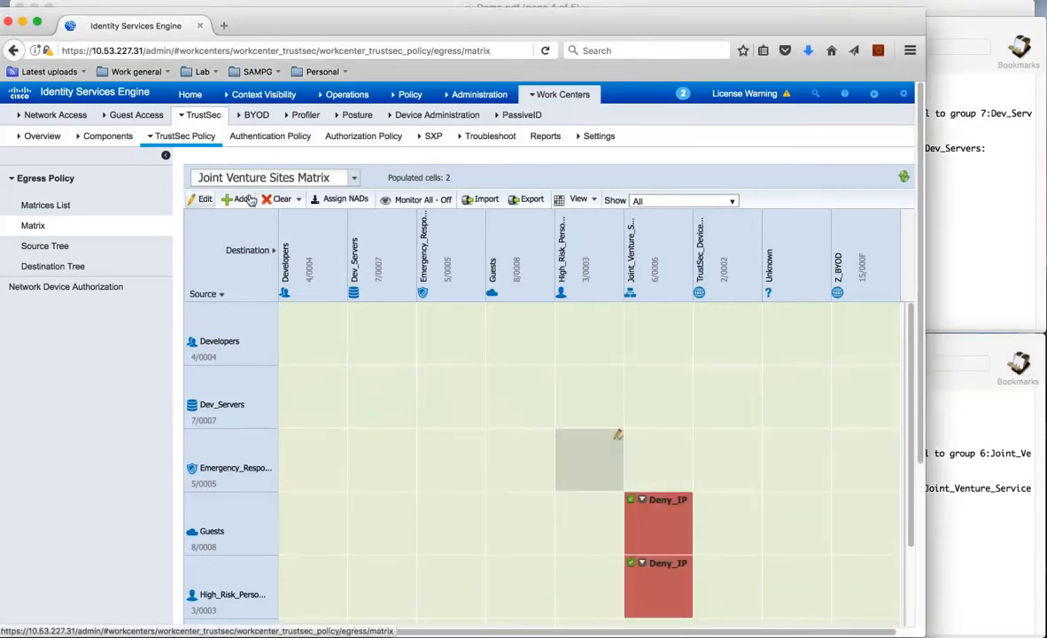
left_click(94, 210)
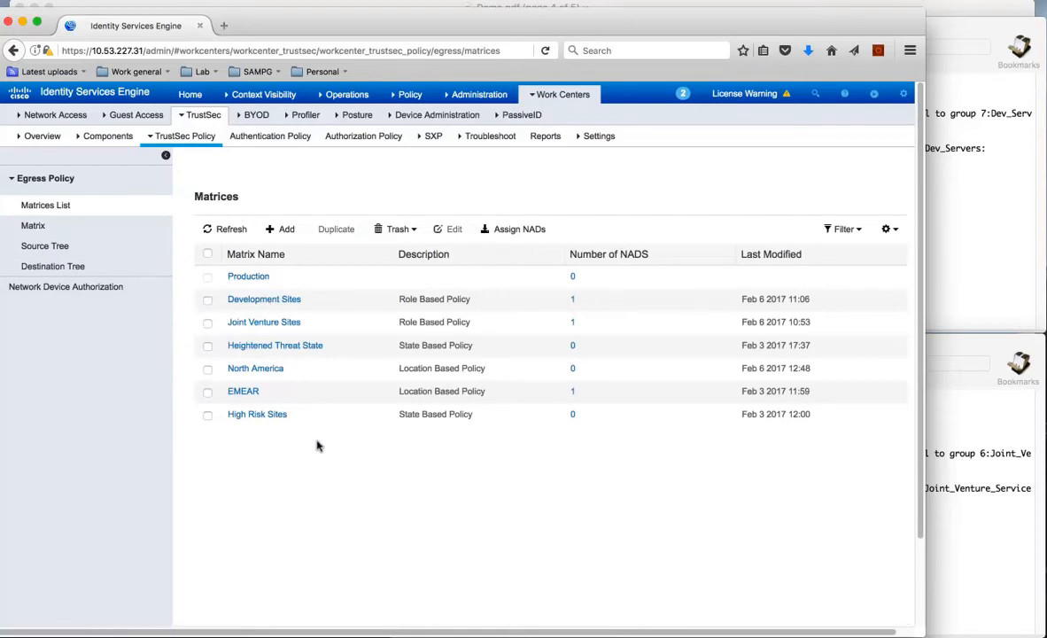
left_click(277, 345)
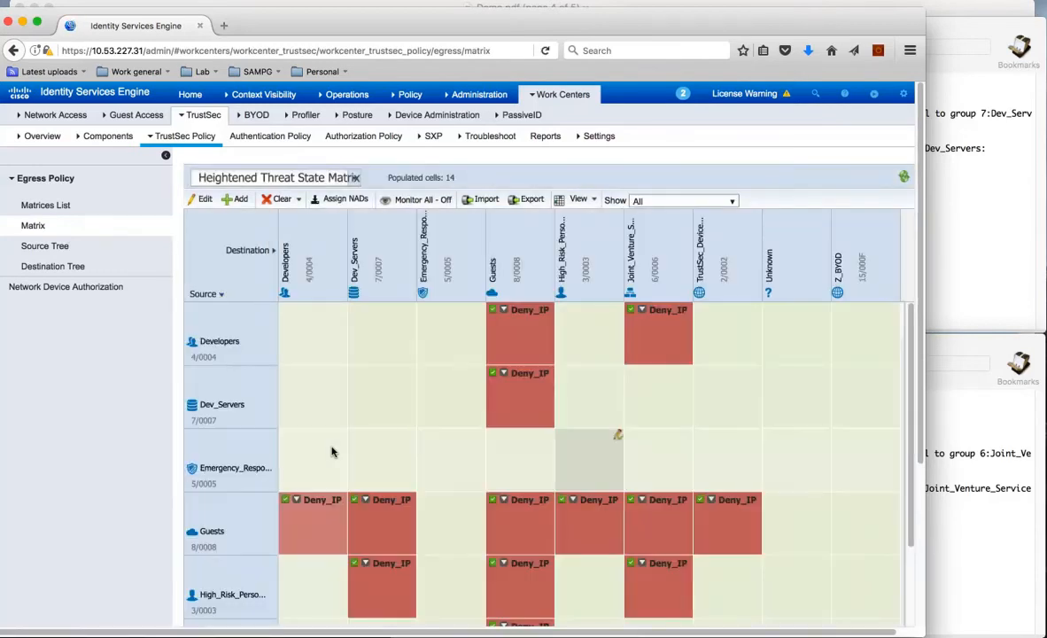
scroll(332, 451, "down", 1)
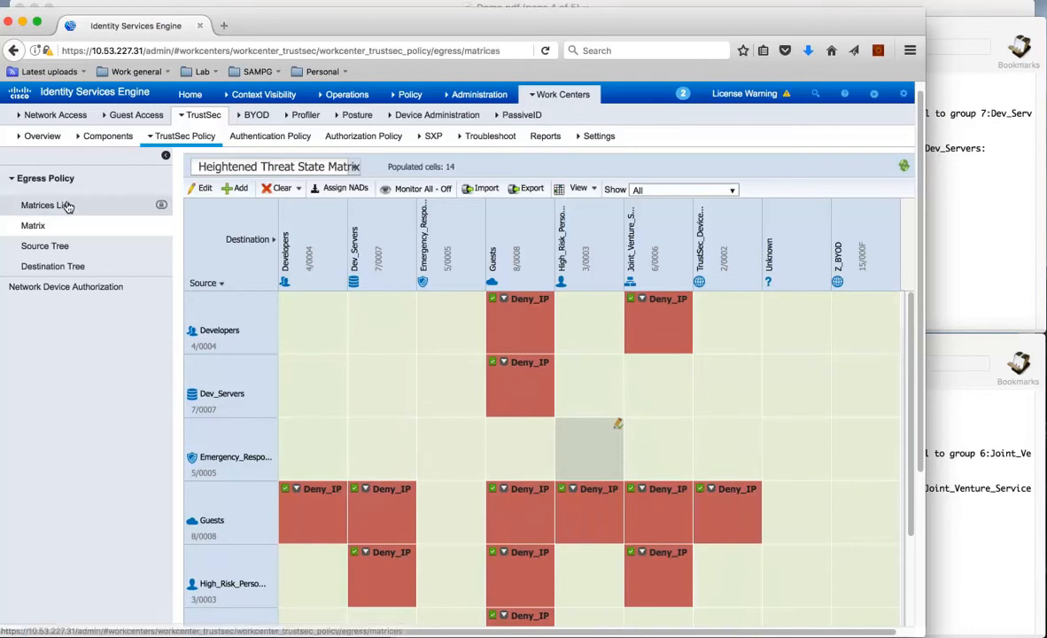
Step: From the matrices list, assign network device Kernow-4500x to the Heightened Threat State matrix, and close and send the assignment
left_click(68, 207)
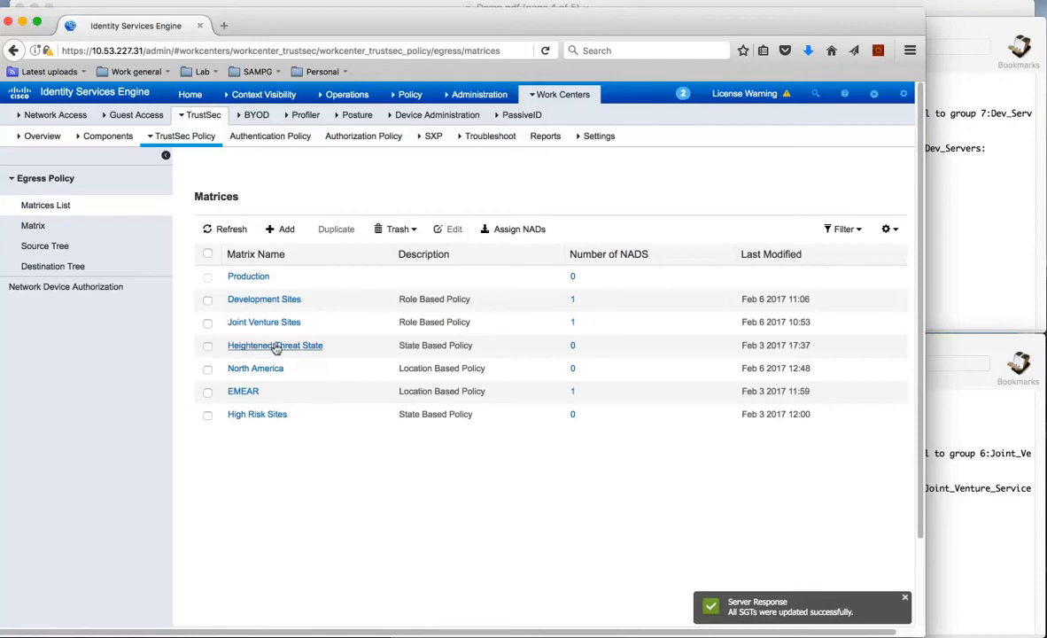
left_click(522, 232)
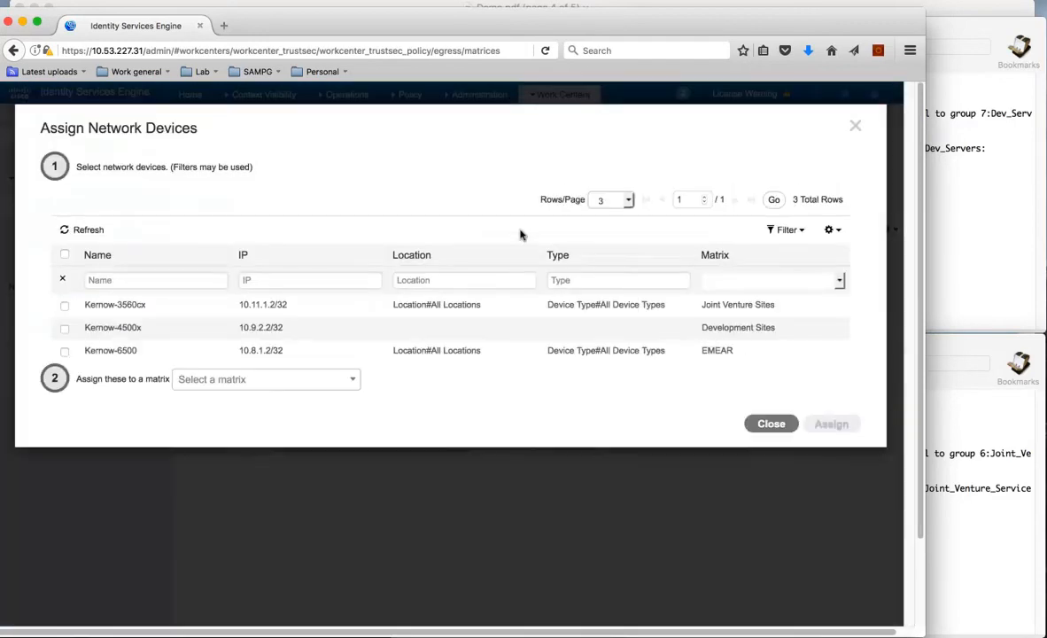
left_click(64, 328)
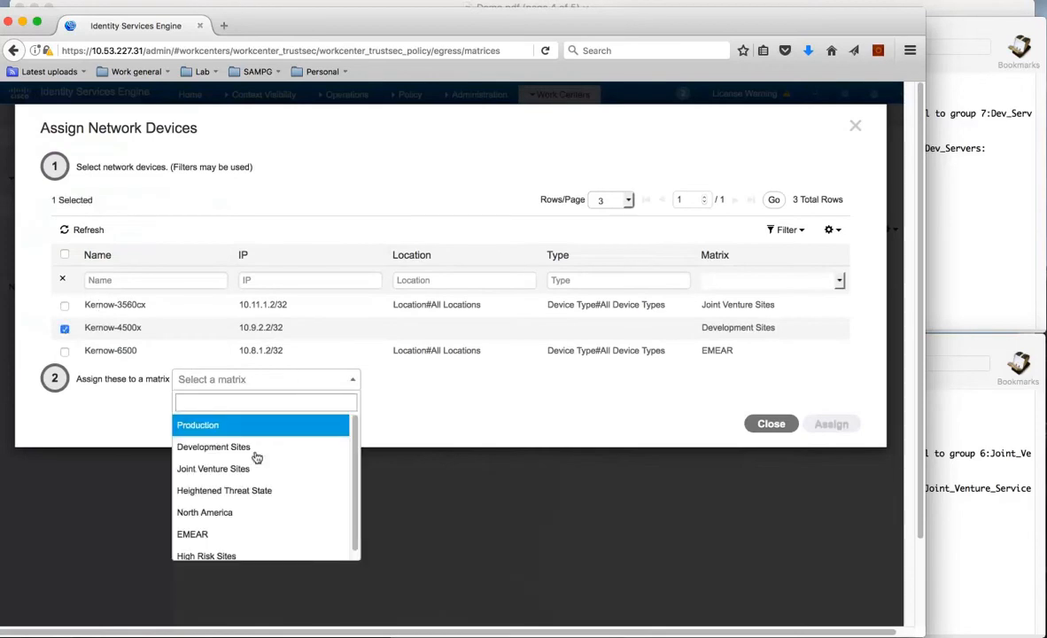
left_click(258, 490)
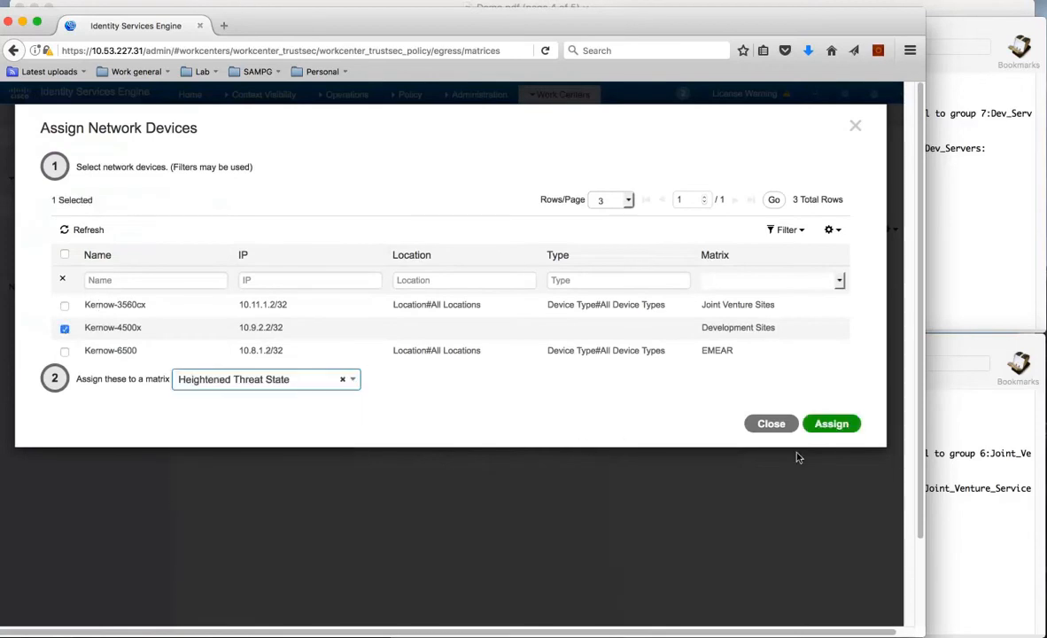
left_click(831, 432)
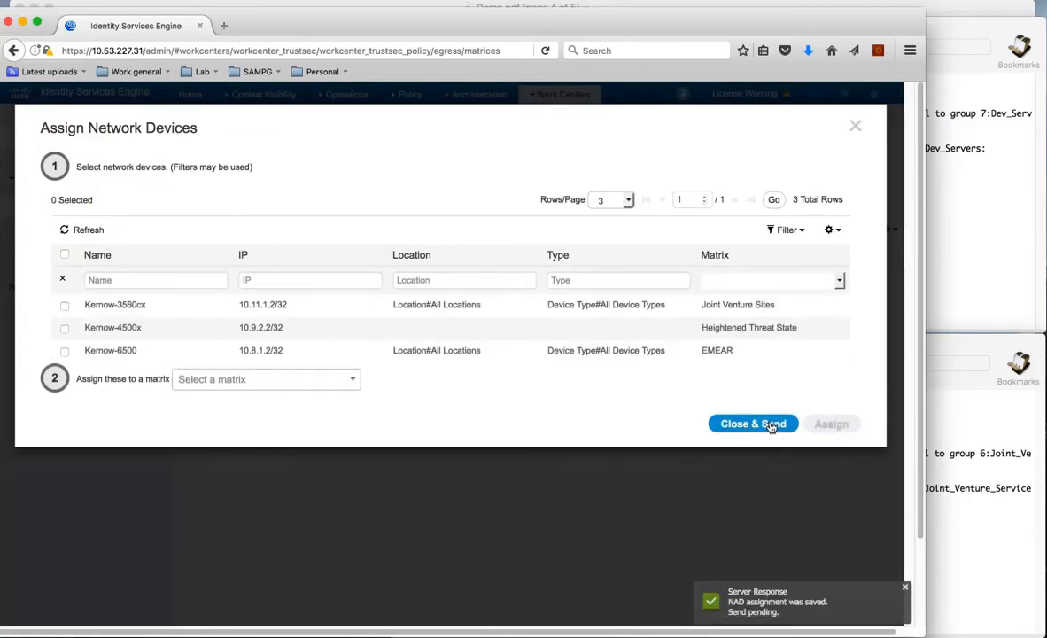
left_click(771, 425)
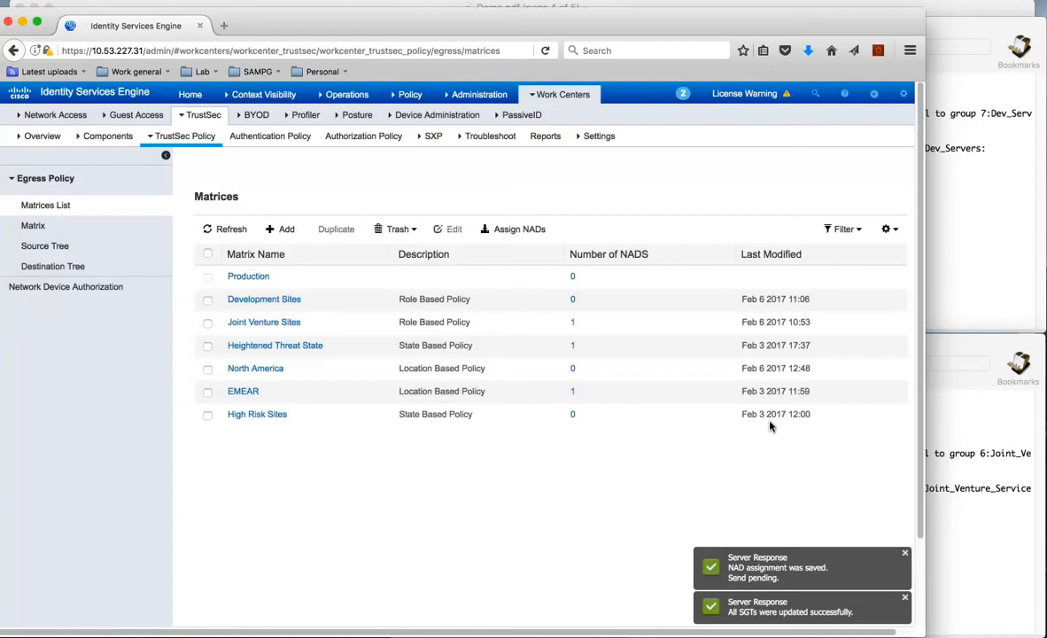
Step: Acknowledge the completed TrustSec CoA notification and push the pending TrustSec configuration changes to the network devices
left_click(683, 94)
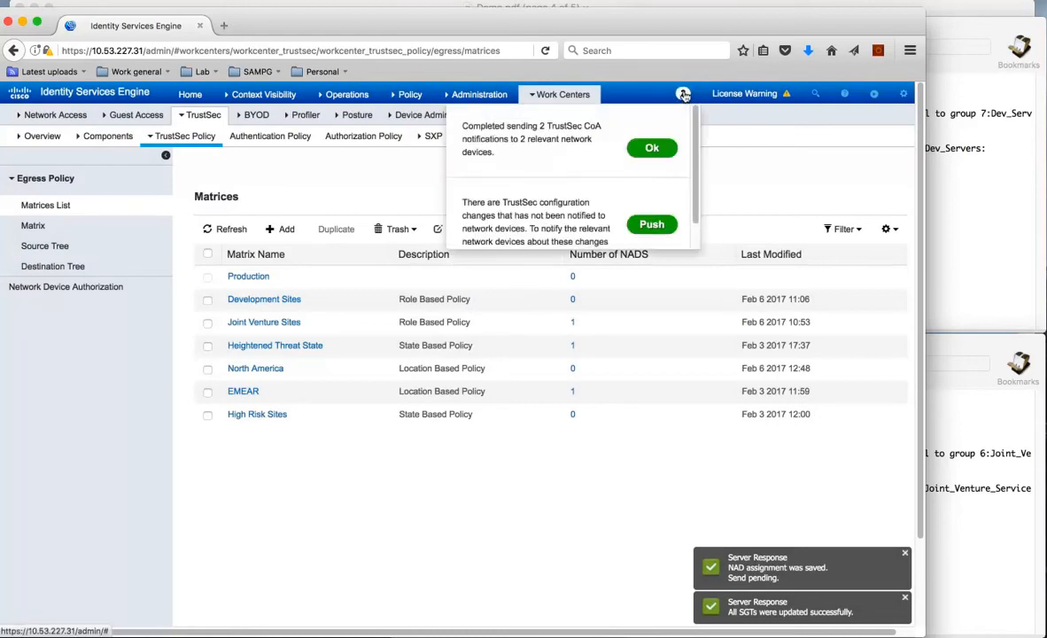
left_click(660, 149)
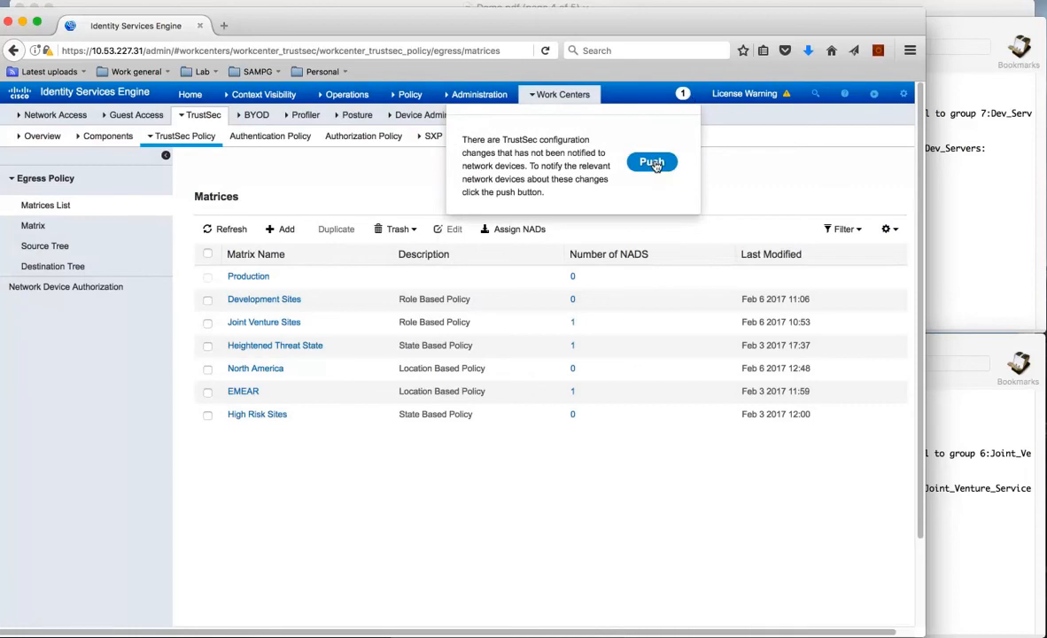
left_click(655, 164)
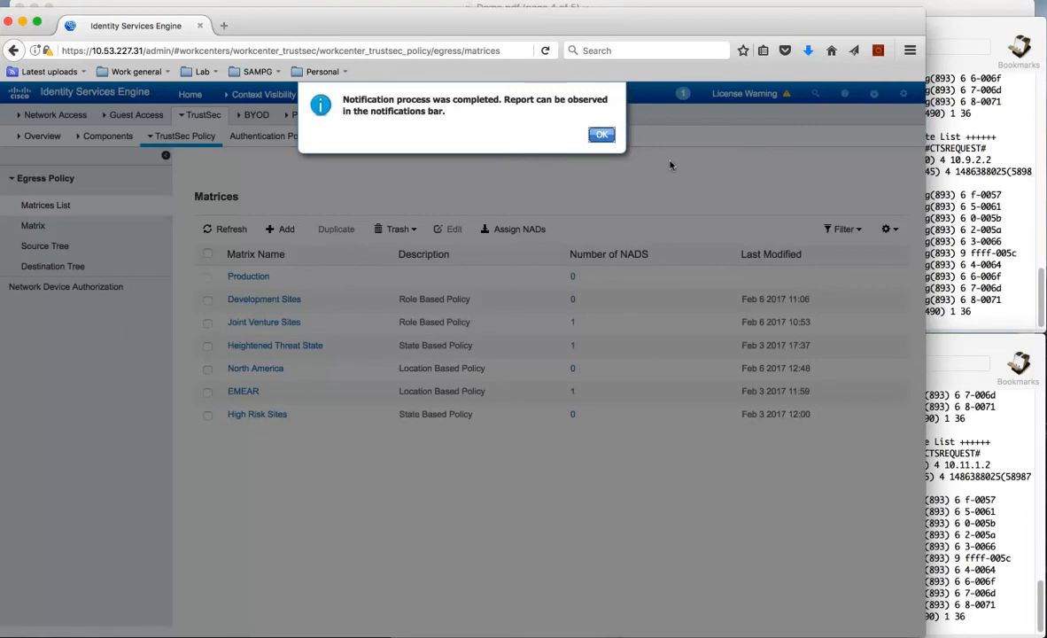
Step: Switch to the 4500x-Dev terminal, run "show cts role-based permissions" and examine the first page of downloaded policies
left_click(994, 206)
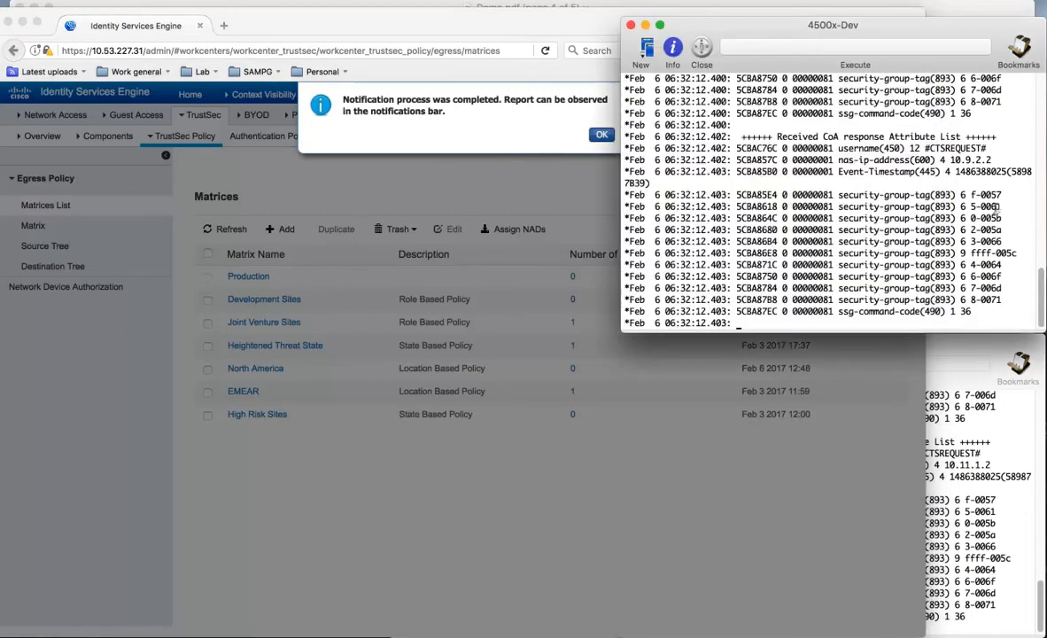
key("Return")
key("Return")
key("Return")
key("Return")
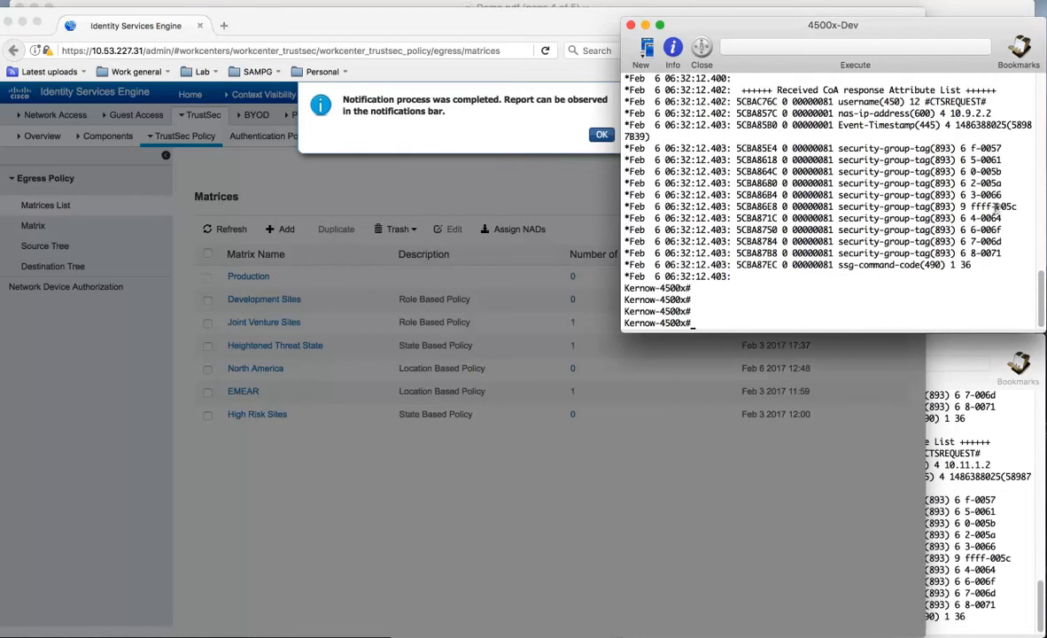
type("show cts role-based permissions")
key("Return")
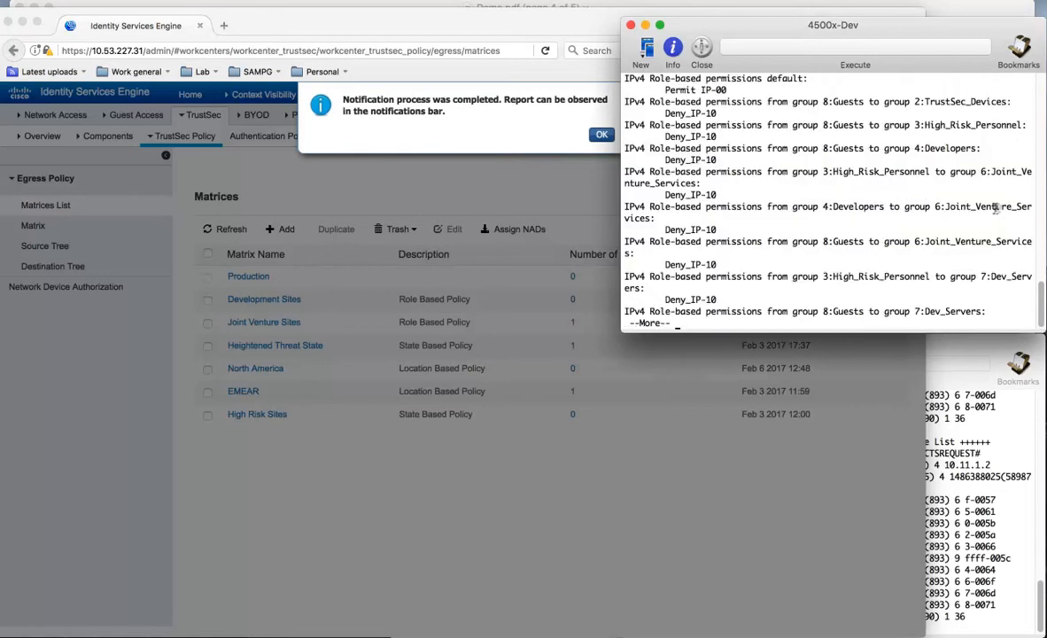
left_click_drag(727, 148, 760, 171)
left_click_drag(791, 211, 883, 275)
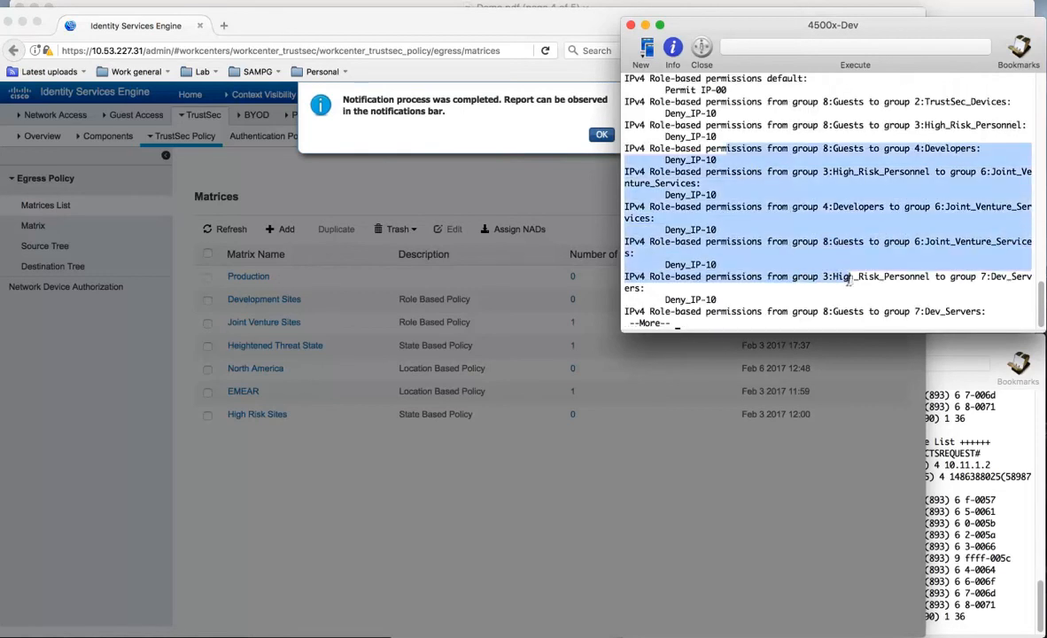
Step: Advance through the remaining role-based permissions output on Kernow-4500x until the command prompt returns
key("Return")
key("Return")
key("Return")
key("Return")
key("Return")
key("Return")
key("Return")
key("Return")
key("Return")
key("Return")
key("Return")
key("Return")
key("Return")
key("Return")
key("Return")
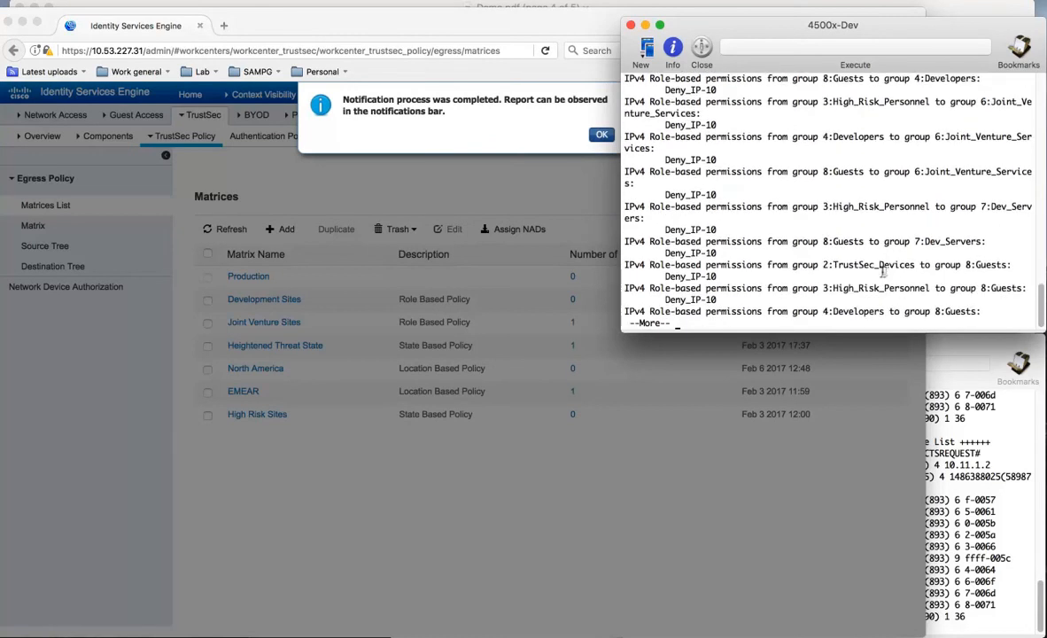
key("Return")
key("Return")
key("Return")
key("Return")
key("Return")
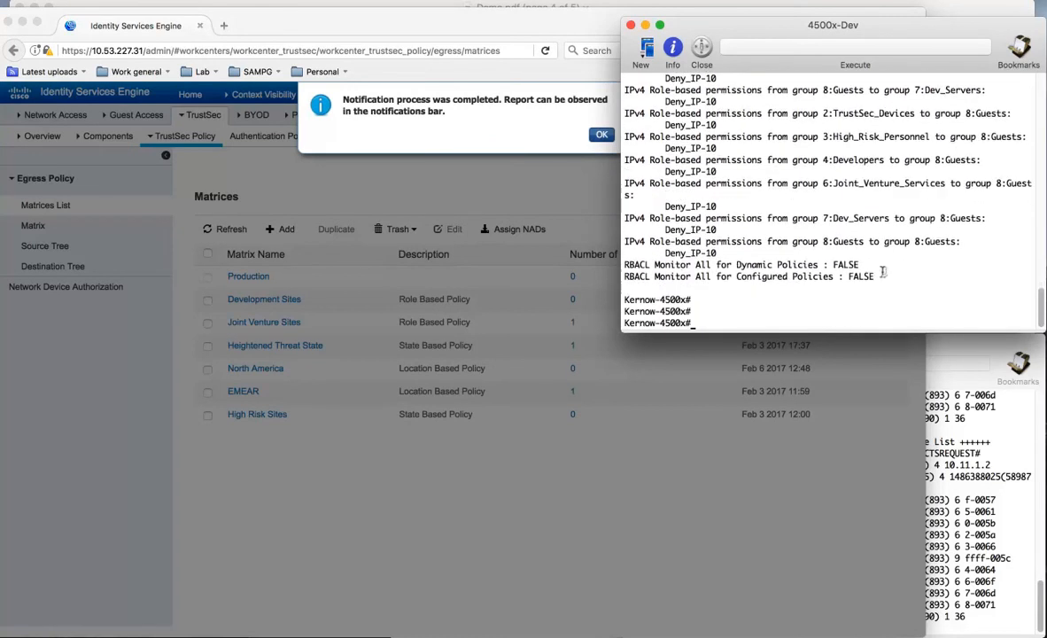
Step: Switch to the 3560-CX-JV terminal, run "show cts role-based perm" and examine the permissions towards the Joint_Venture_Services group
left_click(944, 492)
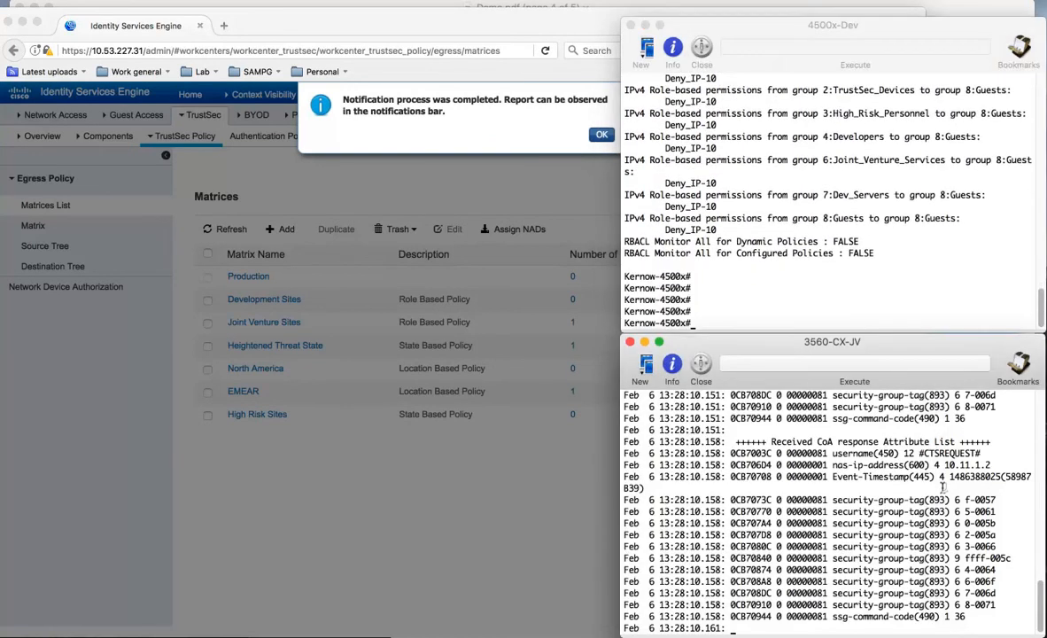
key("Return")
key("Return")
key("Return")
type("show cts role-based perm")
key("Return")
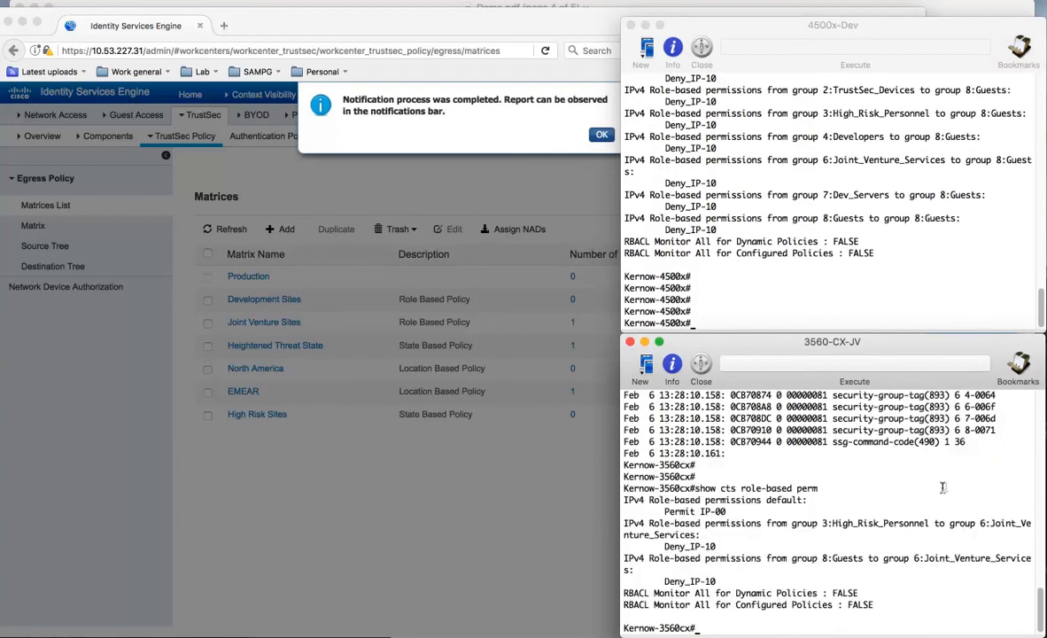
left_click_drag(793, 523, 975, 523)
left_click_drag(793, 558, 968, 556)
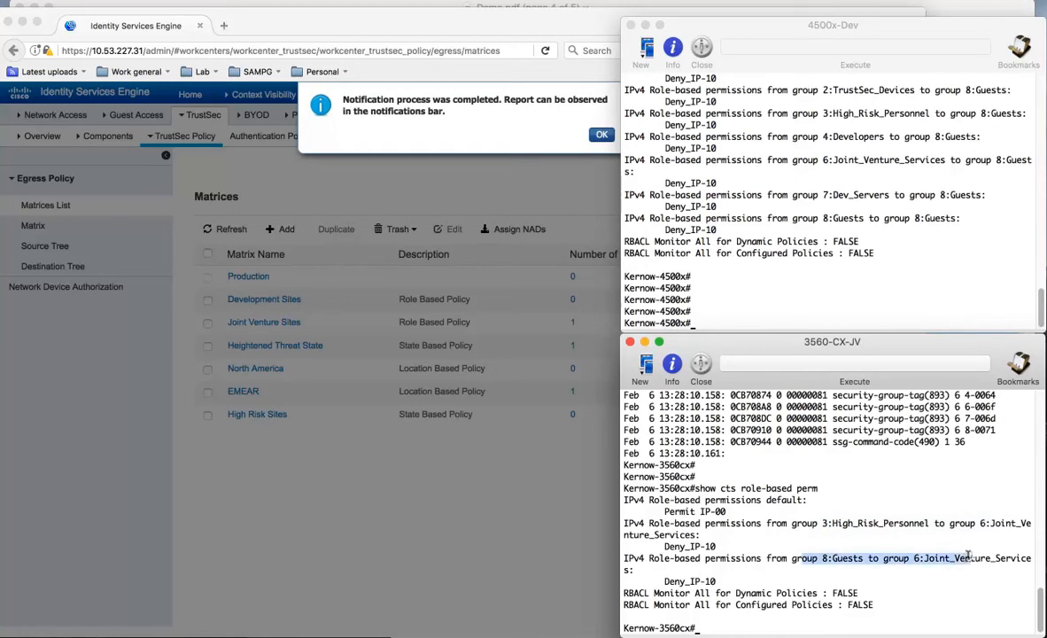
left_click(875, 492)
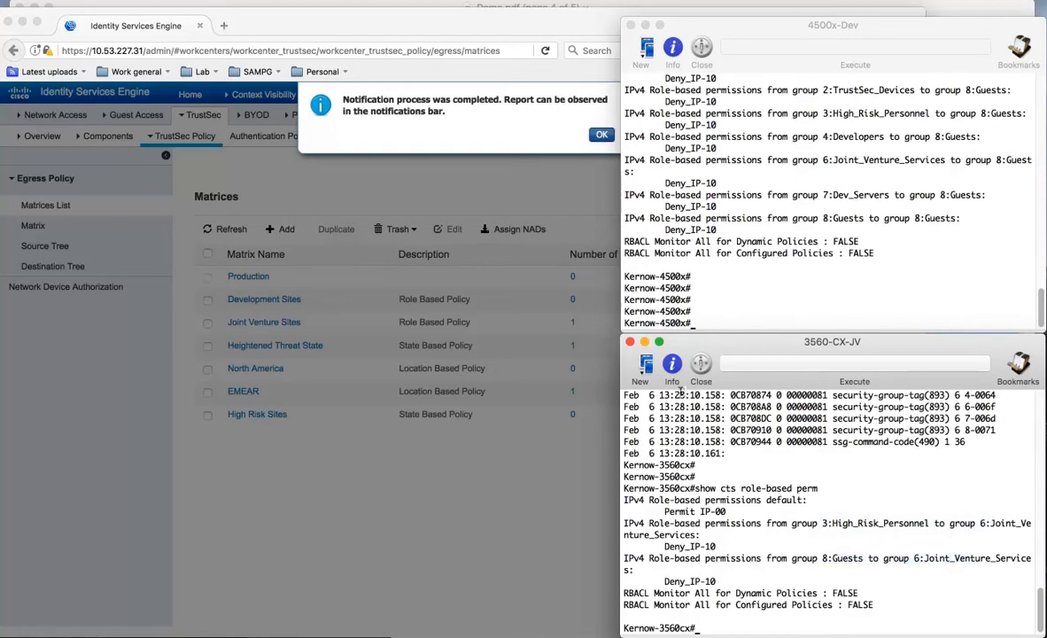
Step: Return to Identity Services Engine in the browser and acknowledge the completed notification process and its TrustSec CoA report
left_click(392, 503)
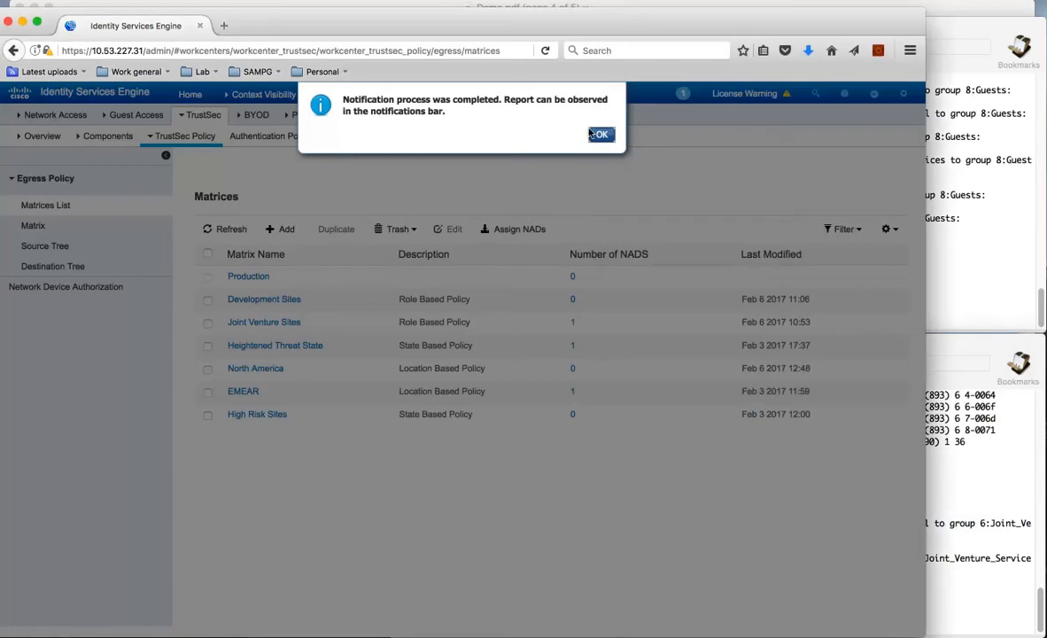
left_click(602, 134)
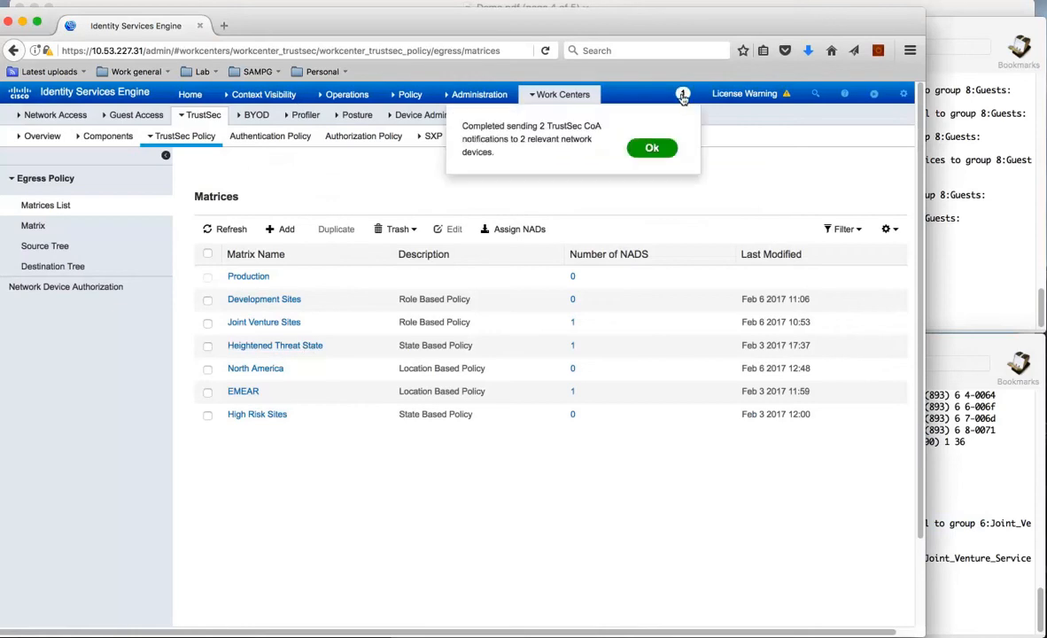
left_click(656, 149)
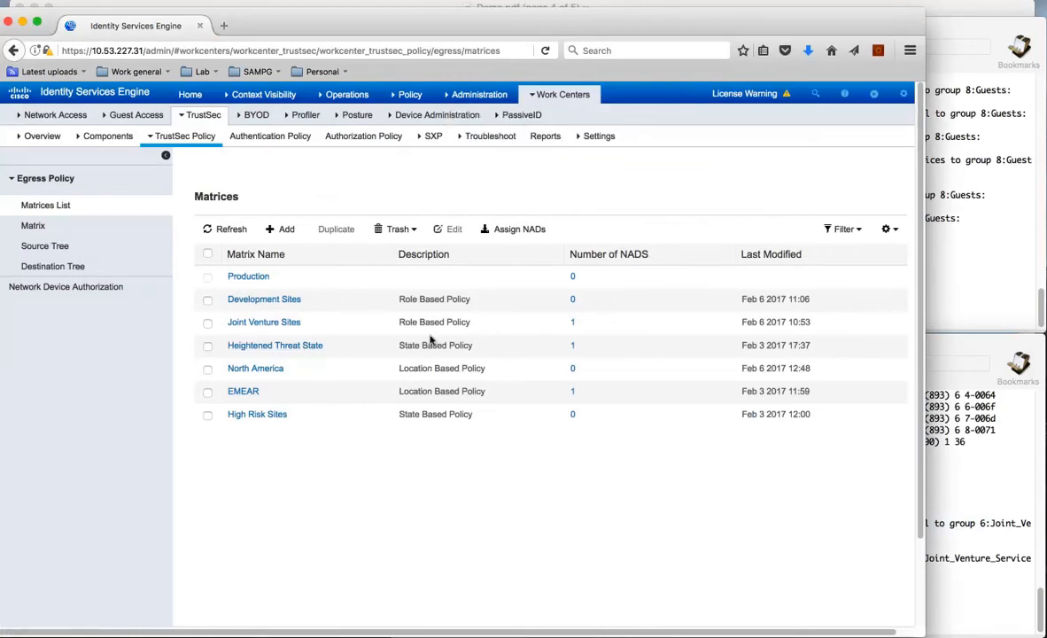
Step: Assign network device Kernow-4500x to the Development Sites matrix, and close and send the assignment
left_click(525, 230)
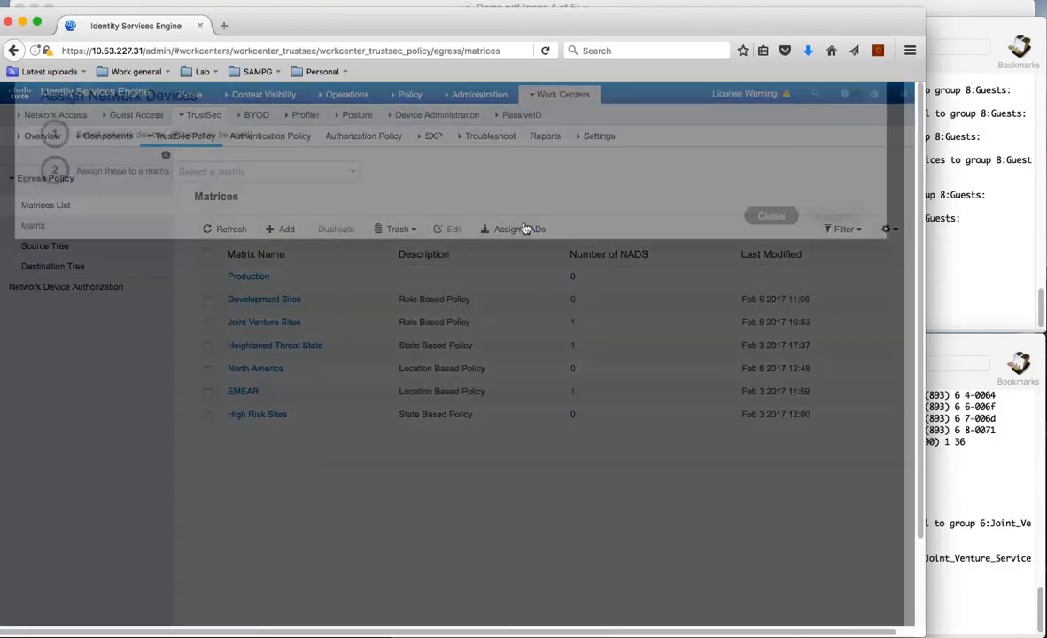
left_click(65, 329)
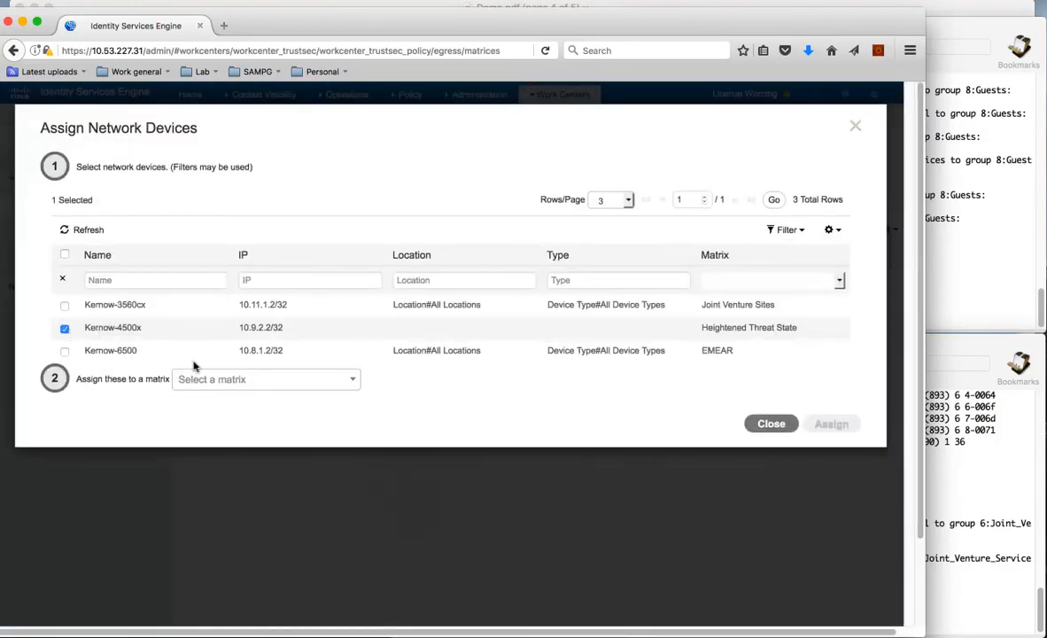
left_click(232, 381)
left_click(237, 449)
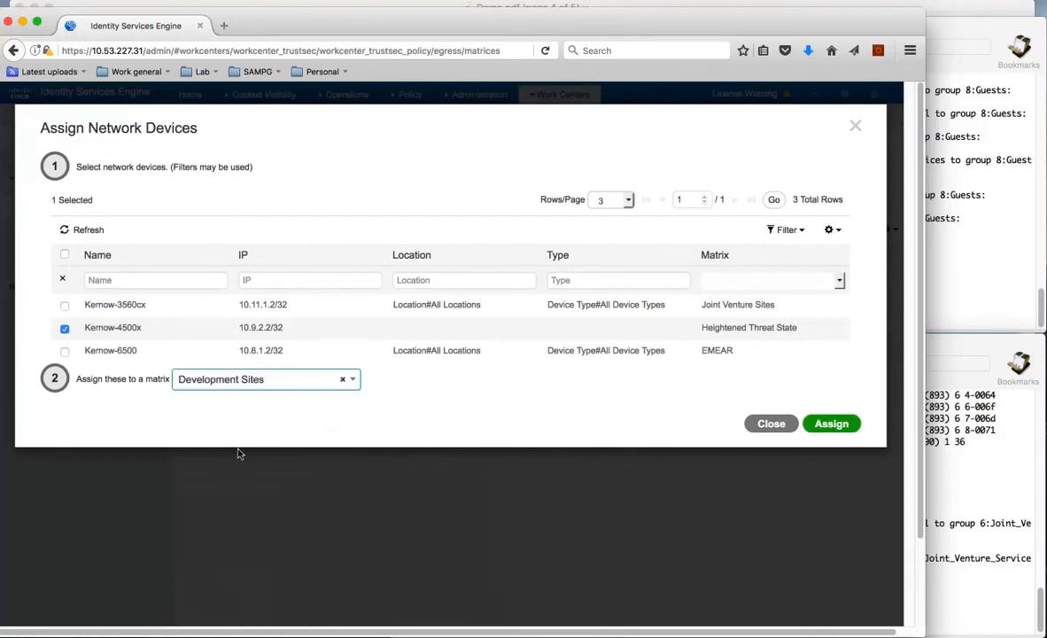
left_click(833, 424)
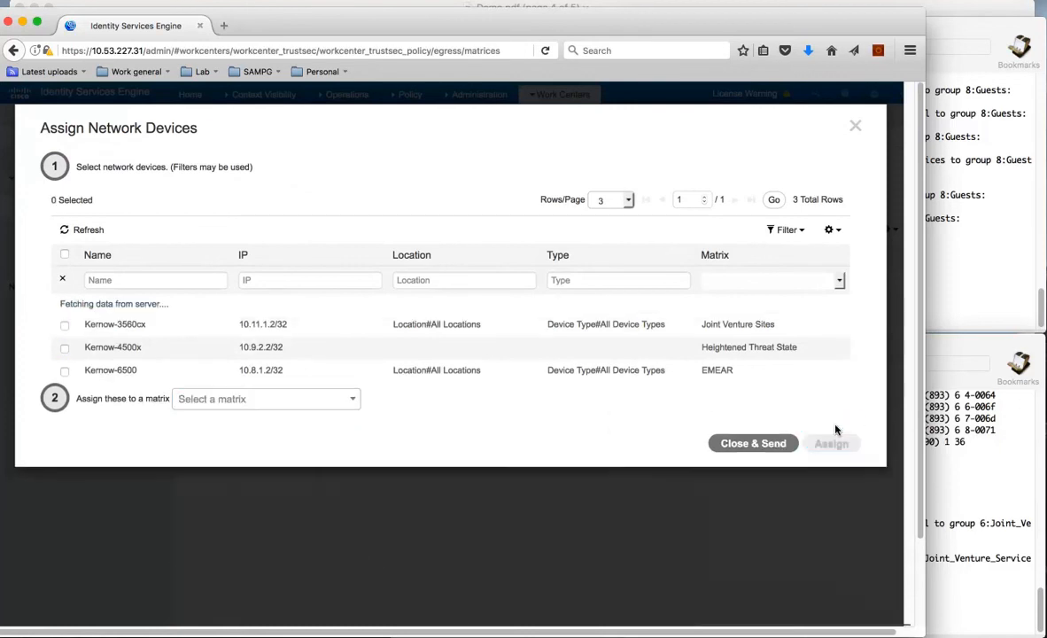
left_click(753, 425)
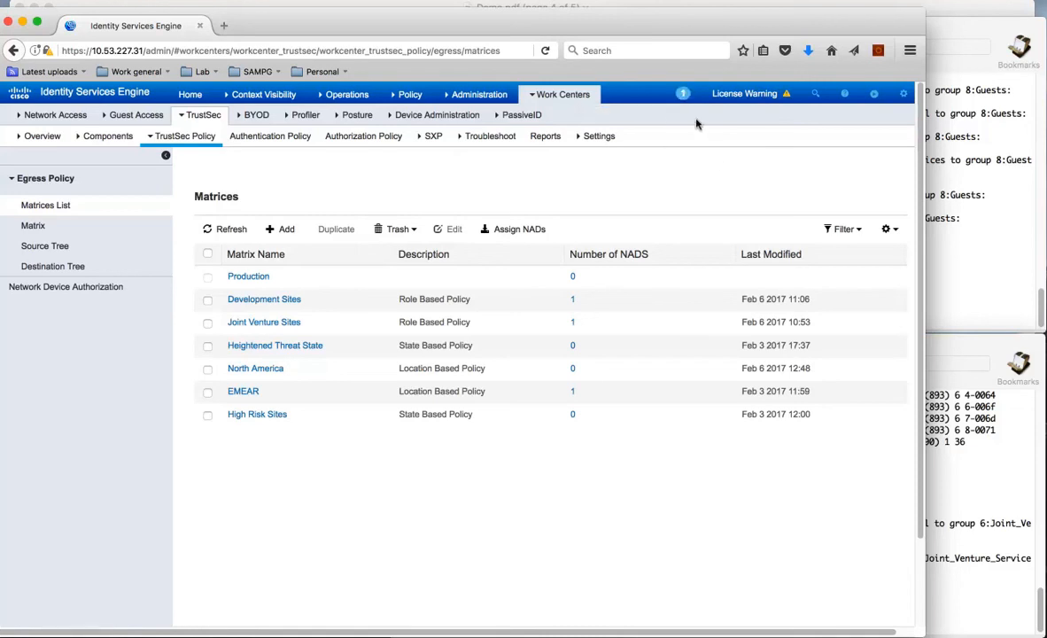
Step: Push the pending TrustSec changes to the network devices and dismiss the completion message
left_click(684, 94)
left_click(651, 148)
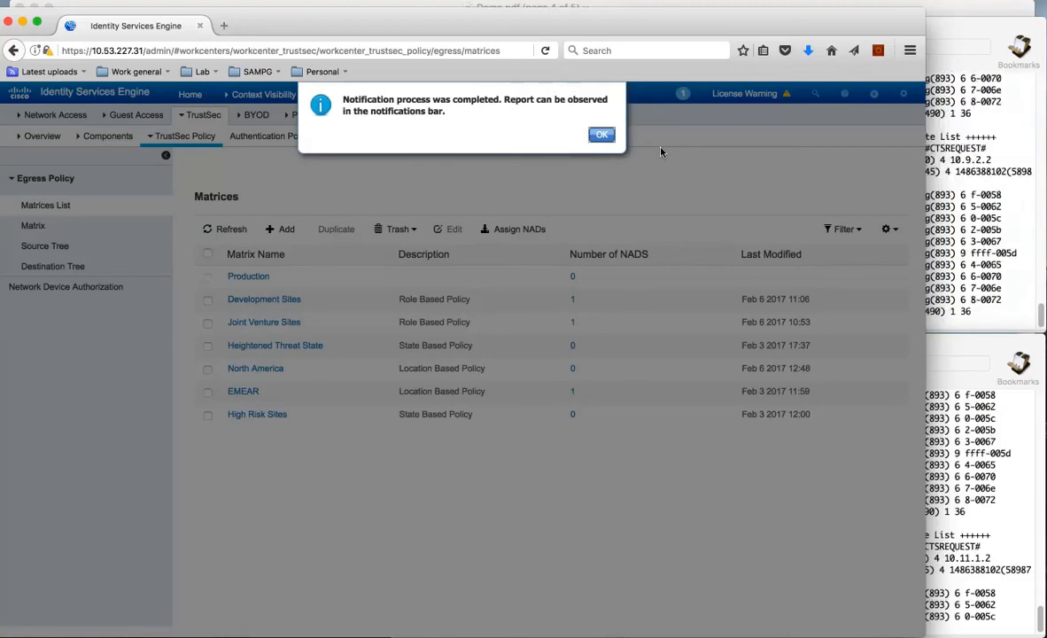
left_click(600, 135)
Step: Switch to the 4500x-Dev terminal, run "show cts role-based permissions" and examine the permissions towards the Dev_Servers group
left_click(981, 184)
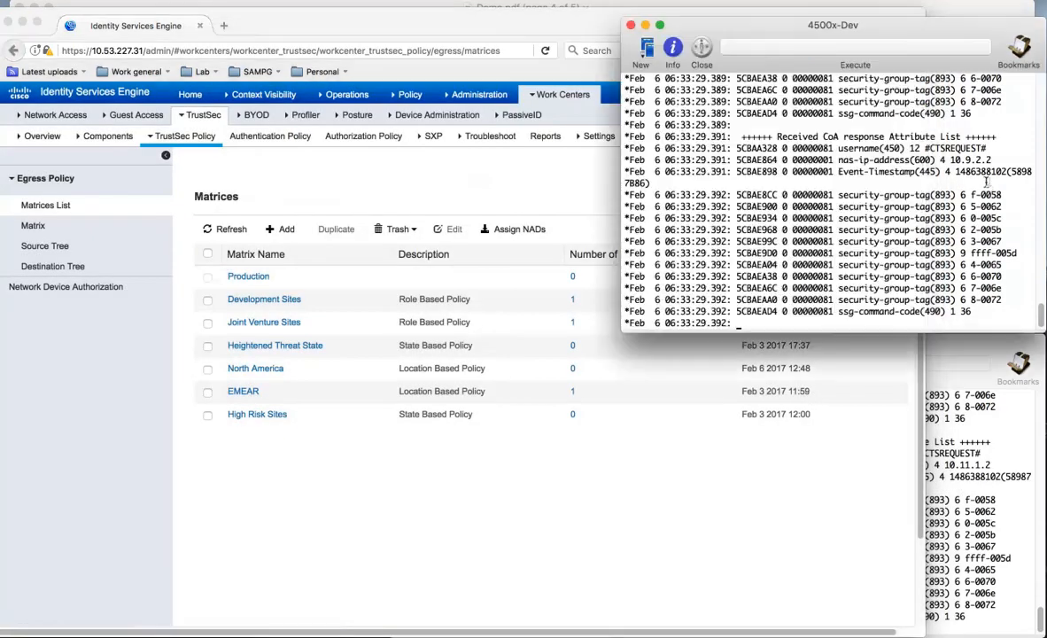
key("Return")
key("Return")
key("Return")
type("show cts role-based permissions")
key("Return")
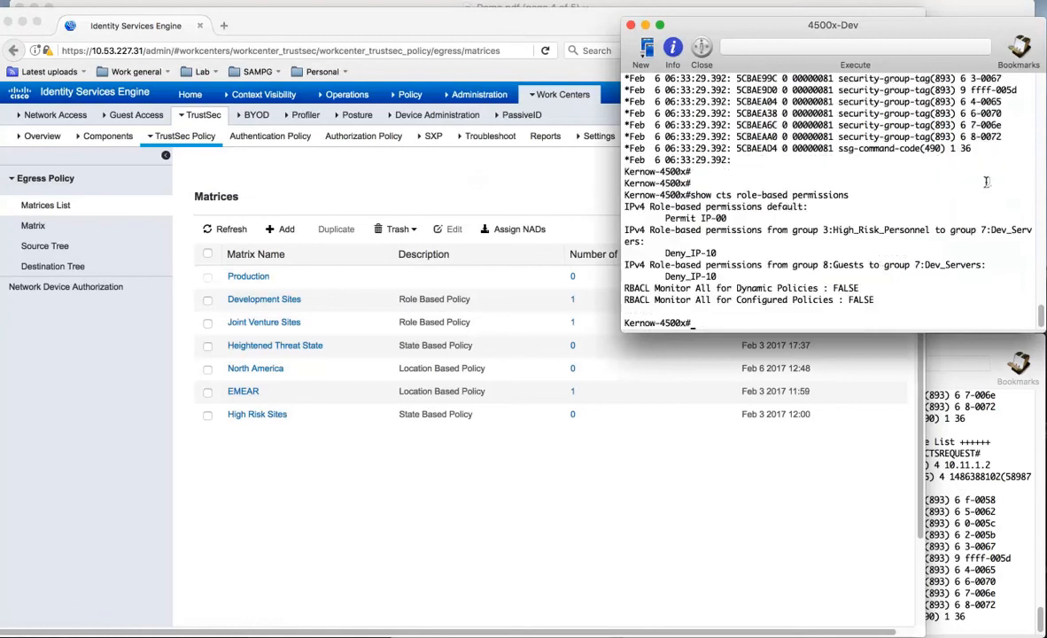
left_click_drag(815, 231, 991, 231)
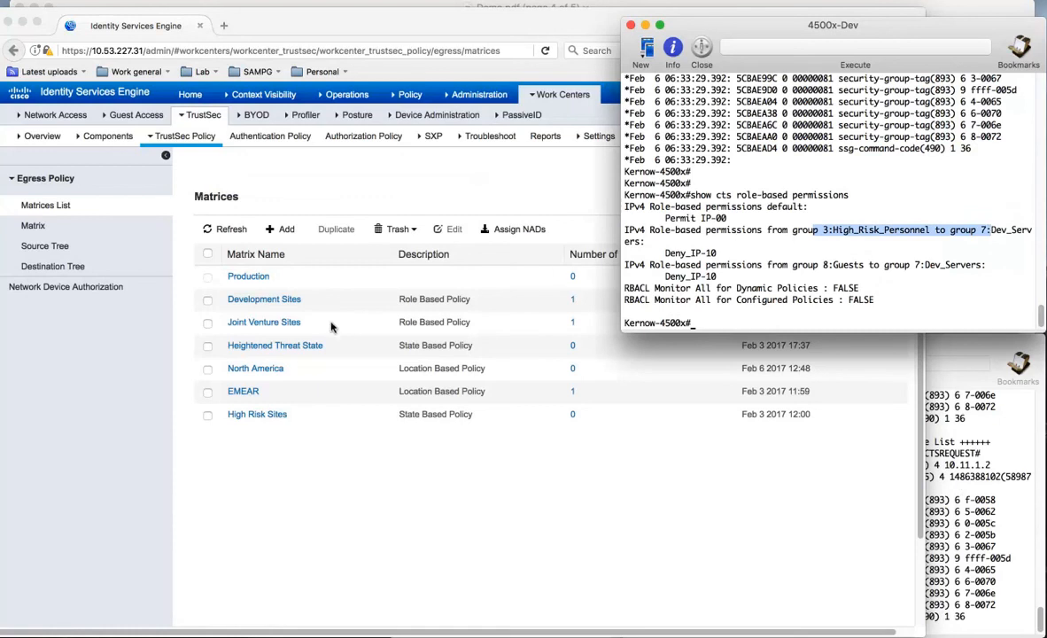
left_click(844, 253)
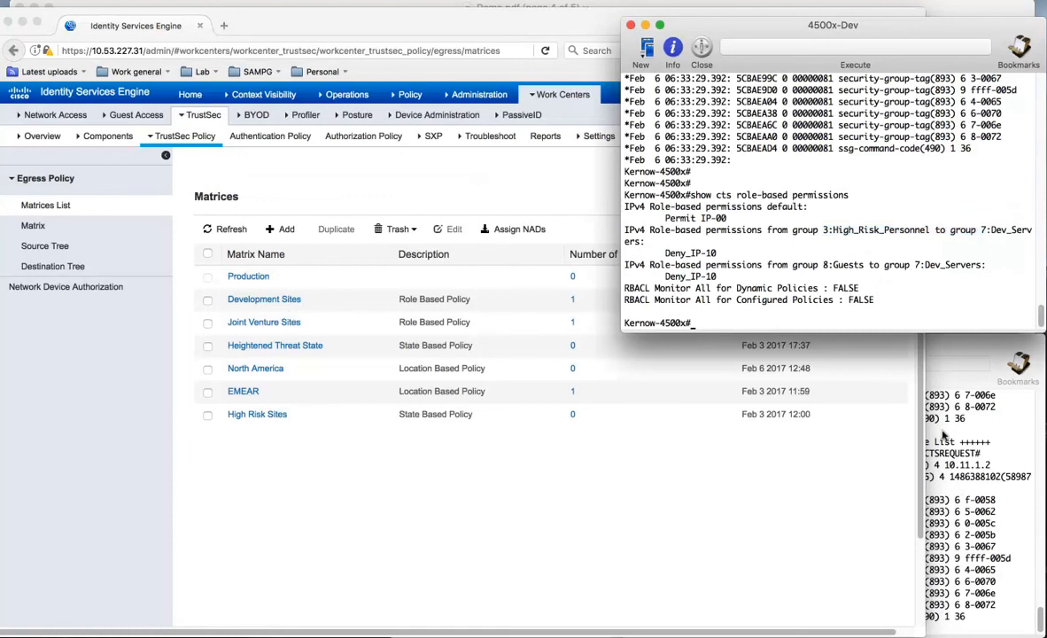
Step: Run "show cts role-based perm" in the 3560-CX-JV terminal again and recheck the Joint_Venture_Services permissions after the matrix reassignment
left_click(952, 468)
key("Return")
key("Return")
type("show cts role-based perm")
key("Return")
left_click_drag(793, 523, 1006, 524)
left_click_drag(792, 558, 956, 559)
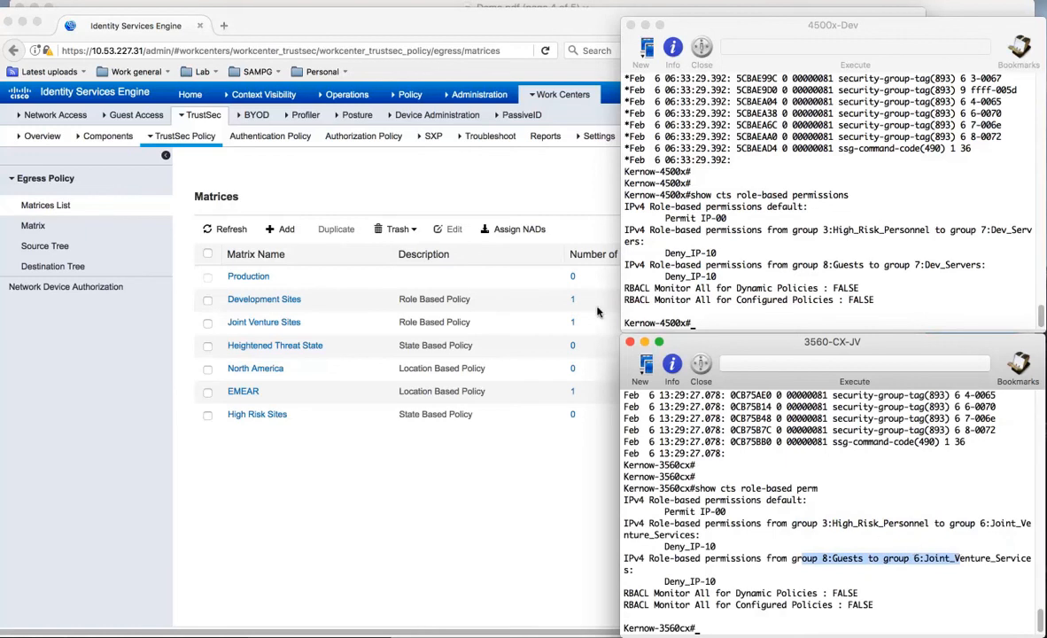
Step: Switch to the Demo.pdf presentation and go to its last page, page 5
left_click(381, 6)
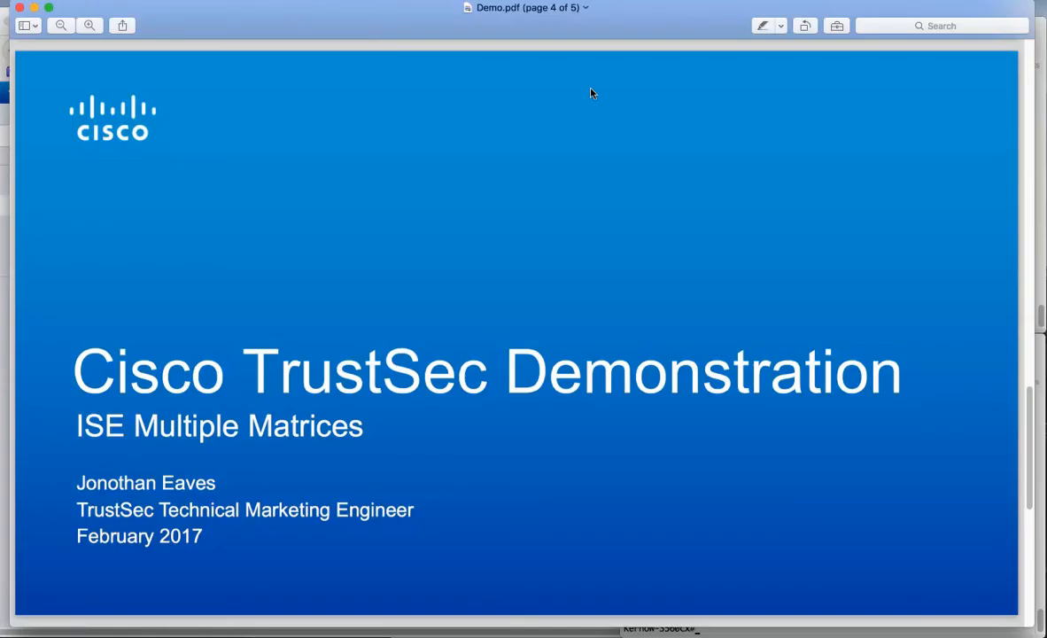
left_click(1034, 551)
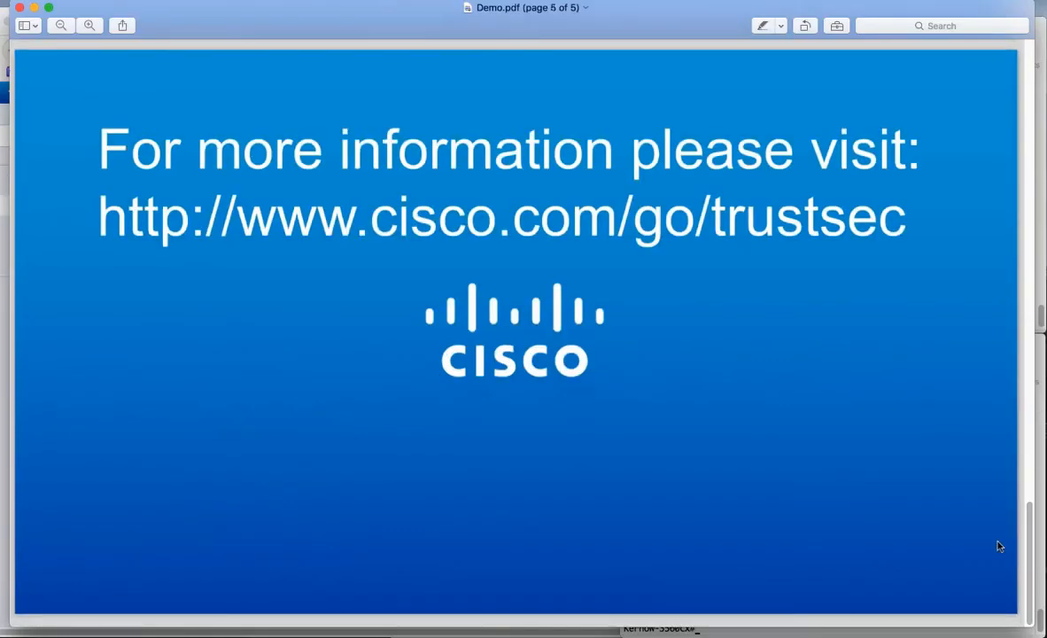